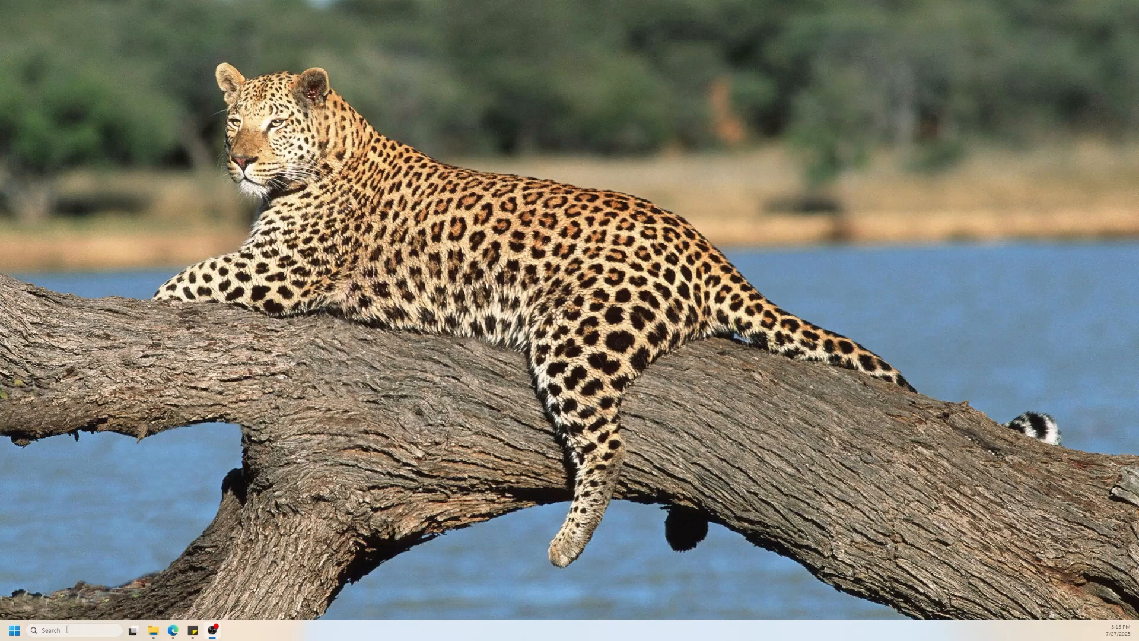
Open Word and create a blank document
{"action": "left_click", "coordinate": [67, 630]}
{"action": "type", "text": "word"}
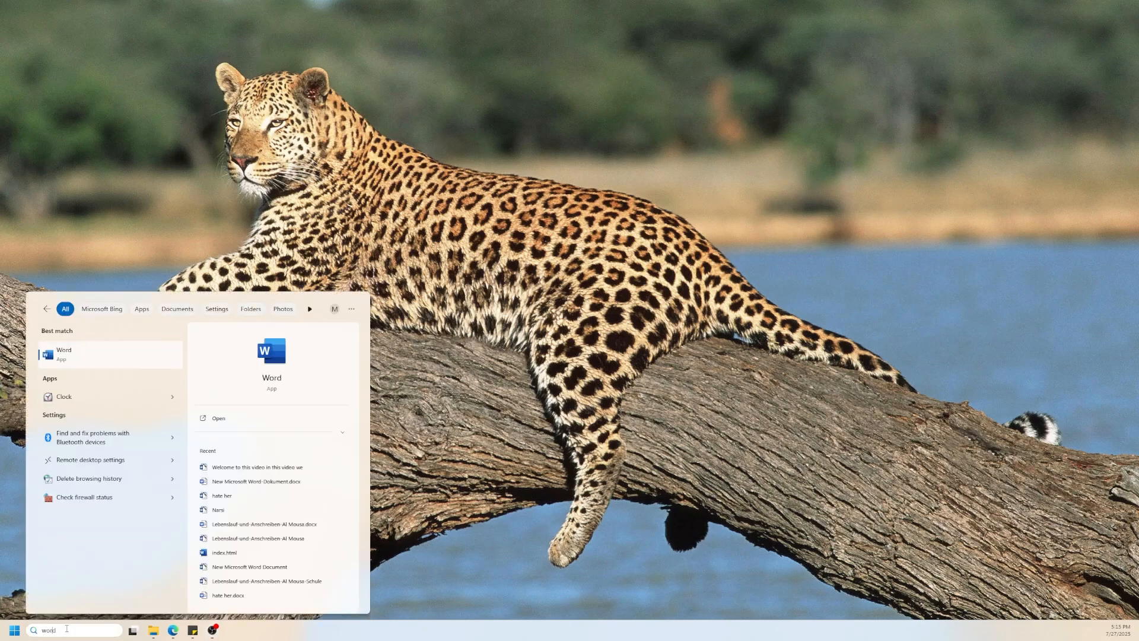
{"action": "left_click", "coordinate": [152, 355]}
{"action": "left_click", "coordinate": [87, 175]}
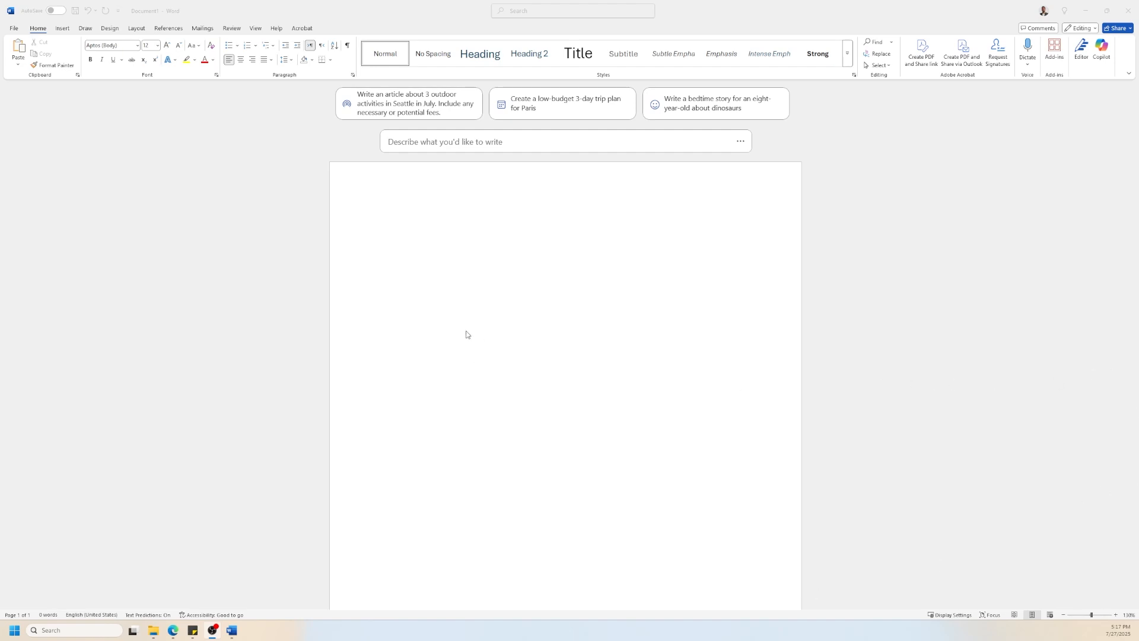
Insert a table with one column and three rows, resized to about 7.2 cm wide with rows about 1.6 cm high
{"action": "left_click", "coordinate": [66, 32]}
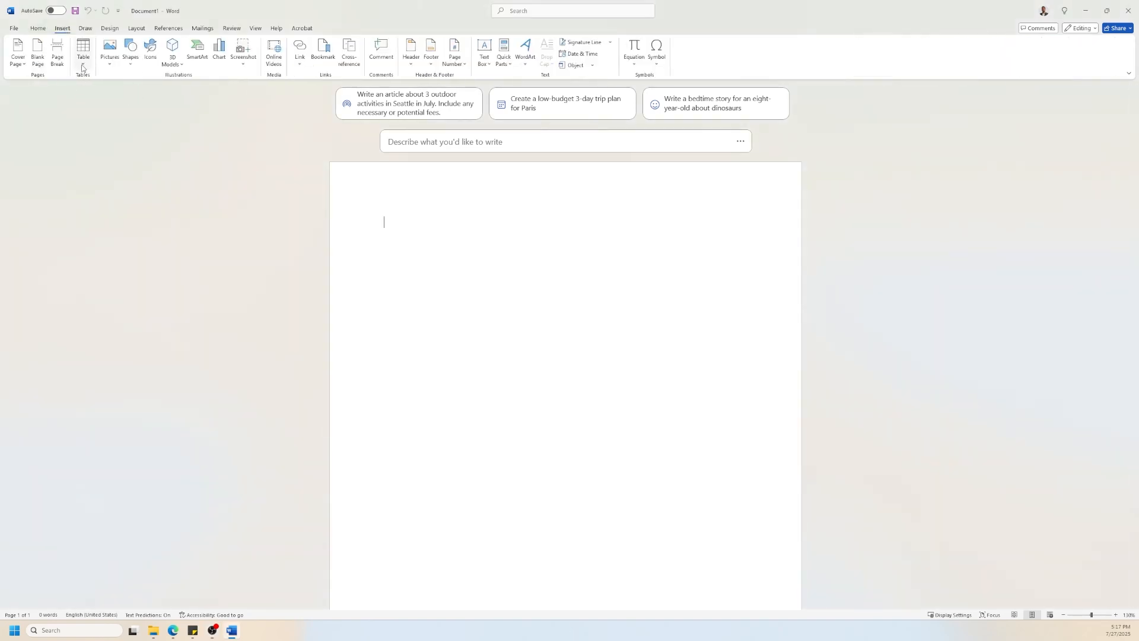
{"action": "left_click", "coordinate": [81, 62]}
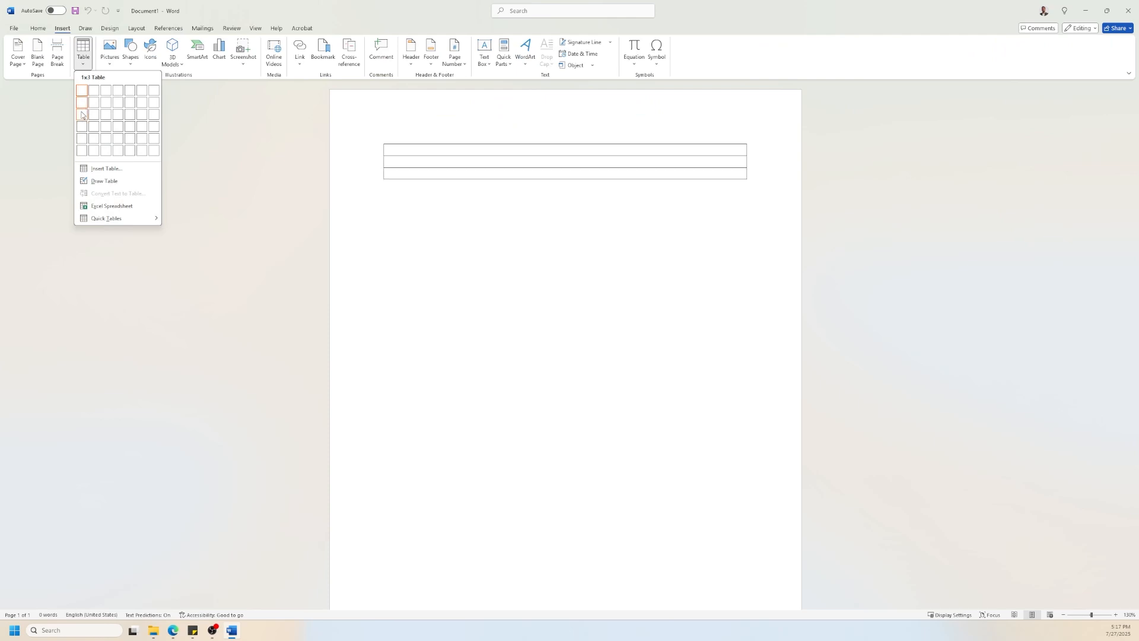
{"action": "left_click", "coordinate": [82, 114]}
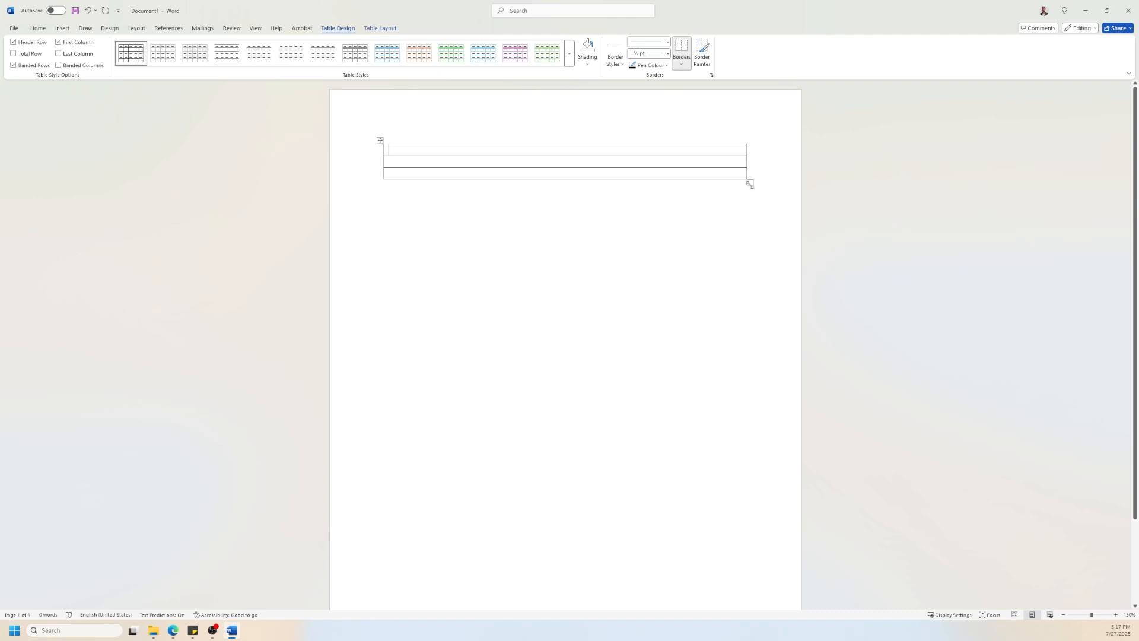
{"action": "left_click_drag", "start_coordinate": [749, 183], "coordinate": [541, 250]}
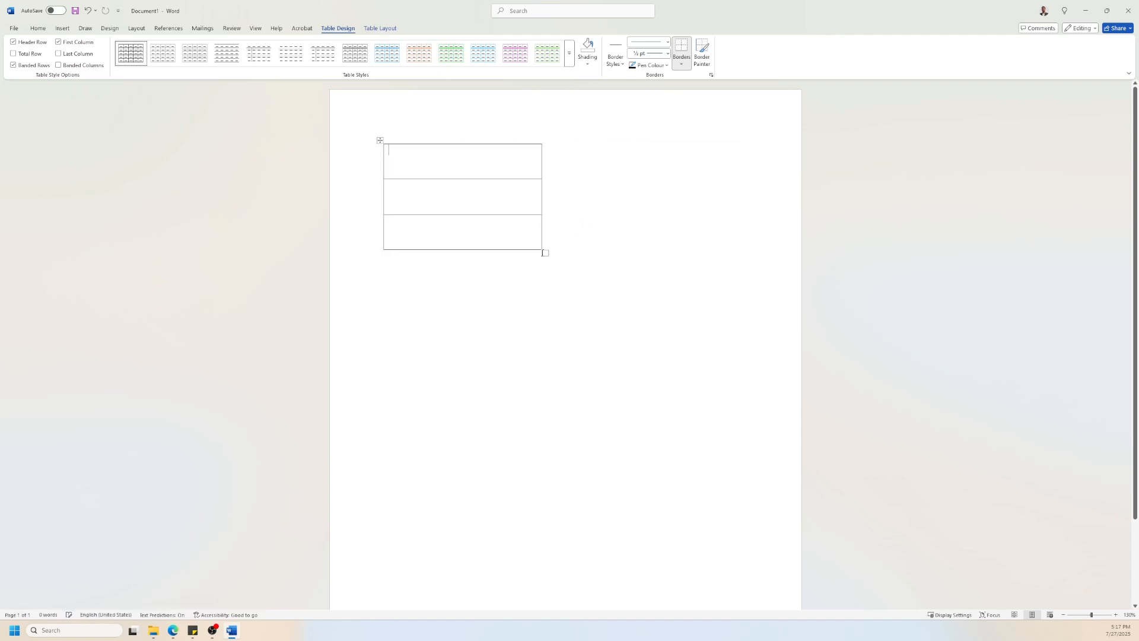
{"action": "left_click", "coordinate": [595, 196]}
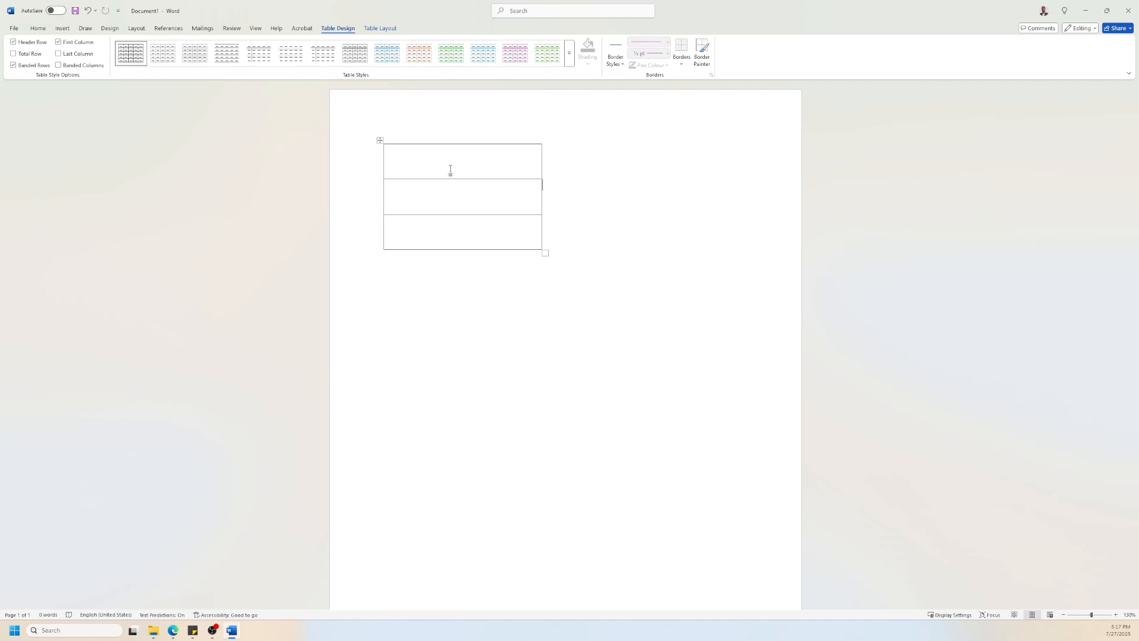
Remove all borders from the whole table and turn on the display of its gridlines
{"action": "left_click", "coordinate": [380, 140]}
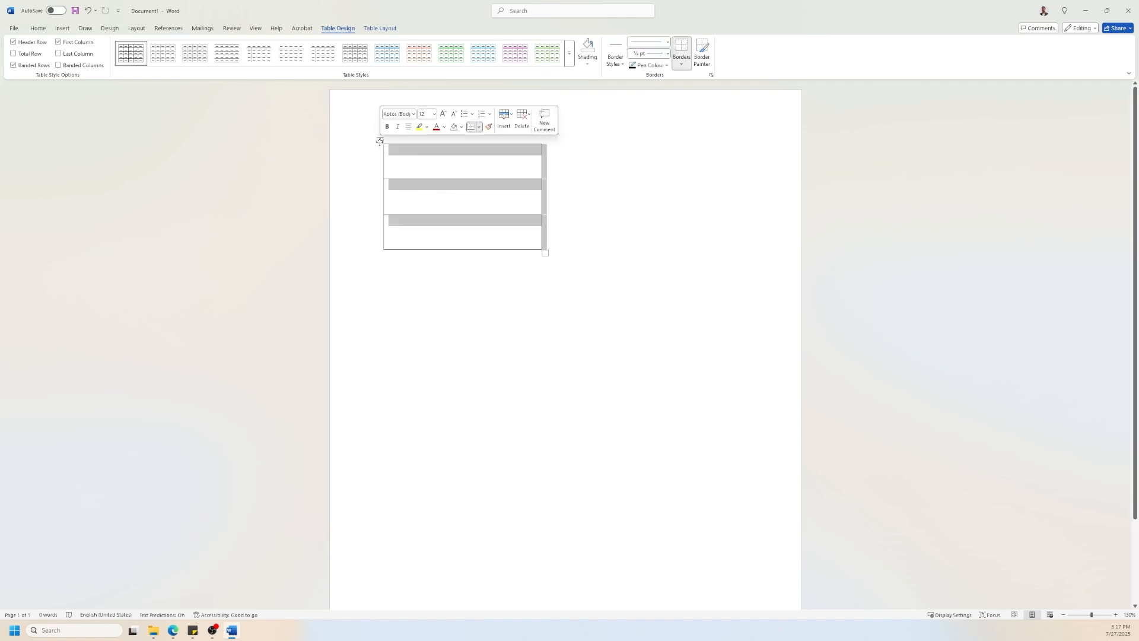
{"action": "left_click", "coordinate": [681, 64]}
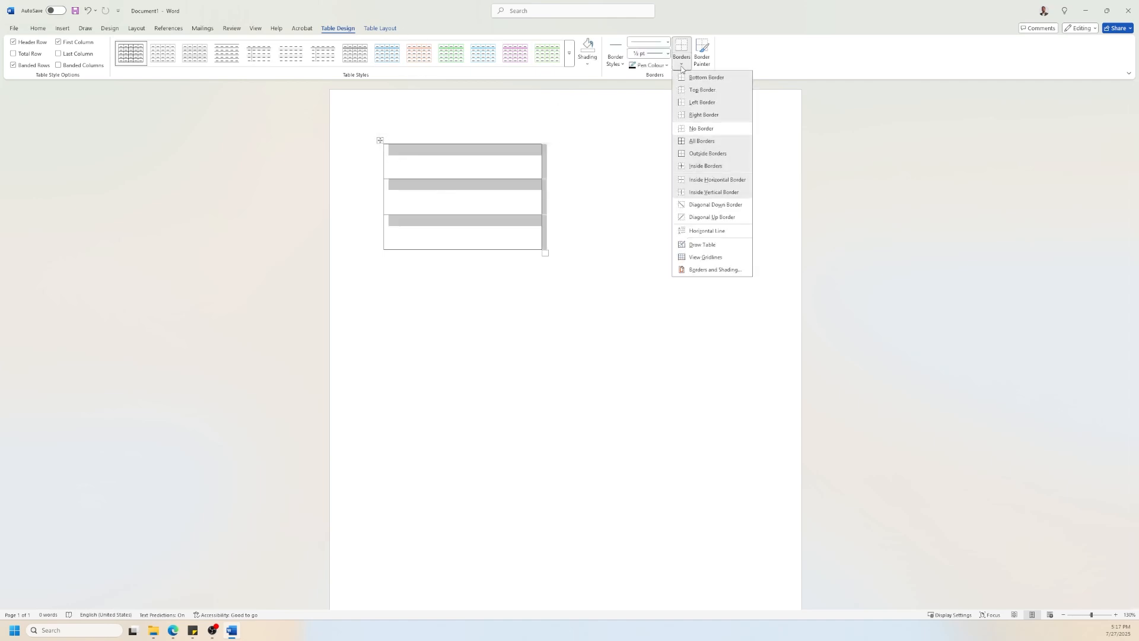
{"action": "left_click", "coordinate": [699, 129]}
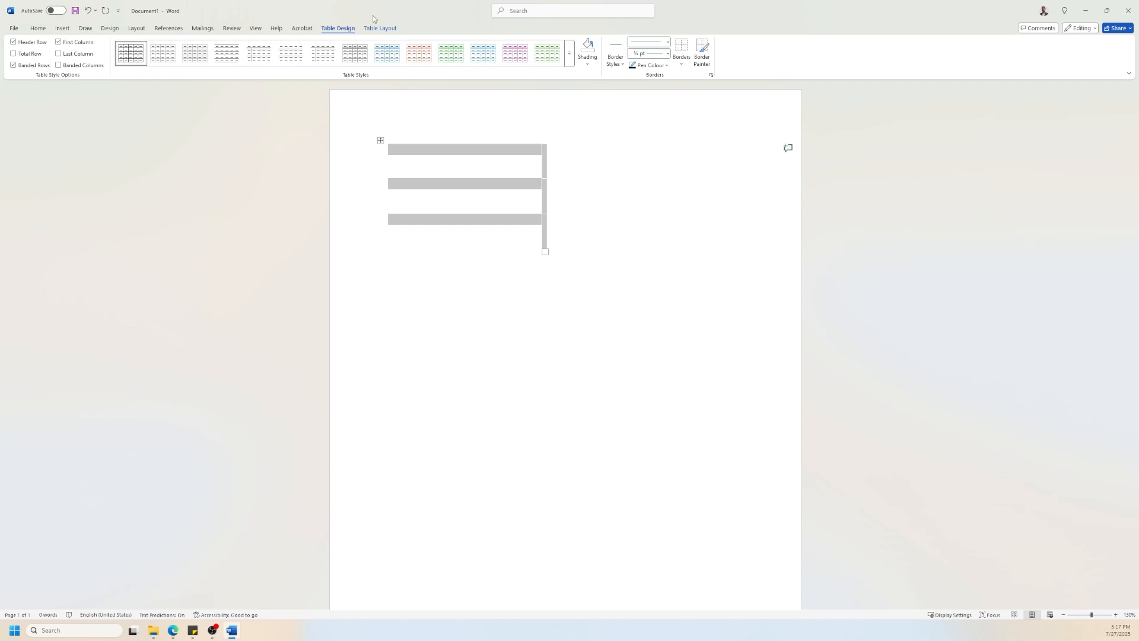
{"action": "left_click", "coordinate": [386, 28]}
{"action": "left_click", "coordinate": [36, 59]}
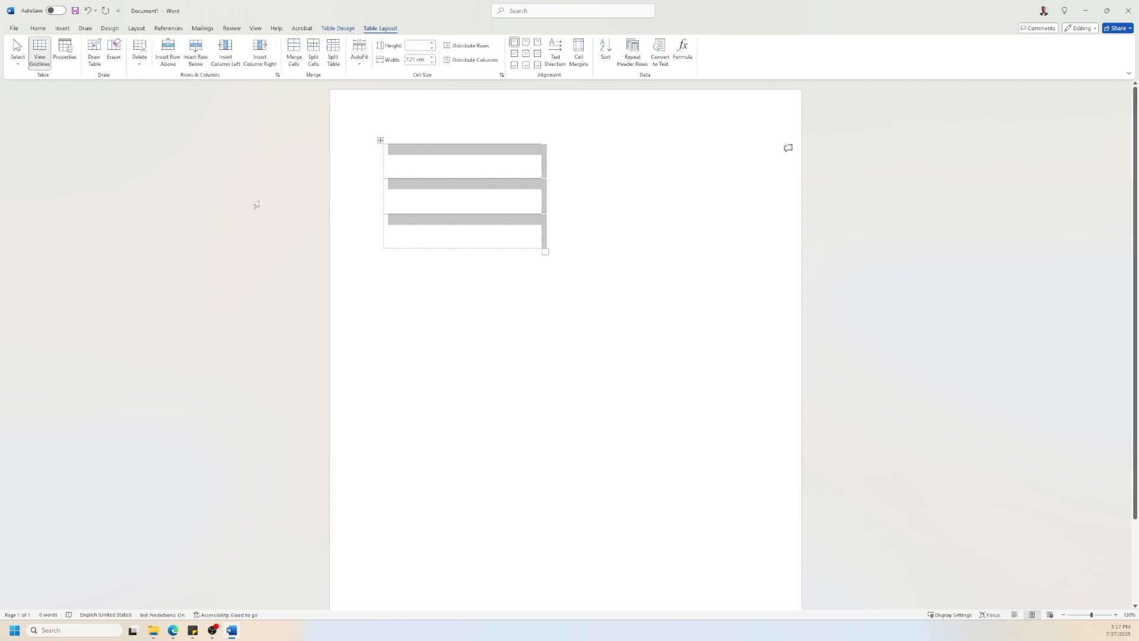
{"action": "left_click", "coordinate": [466, 231]}
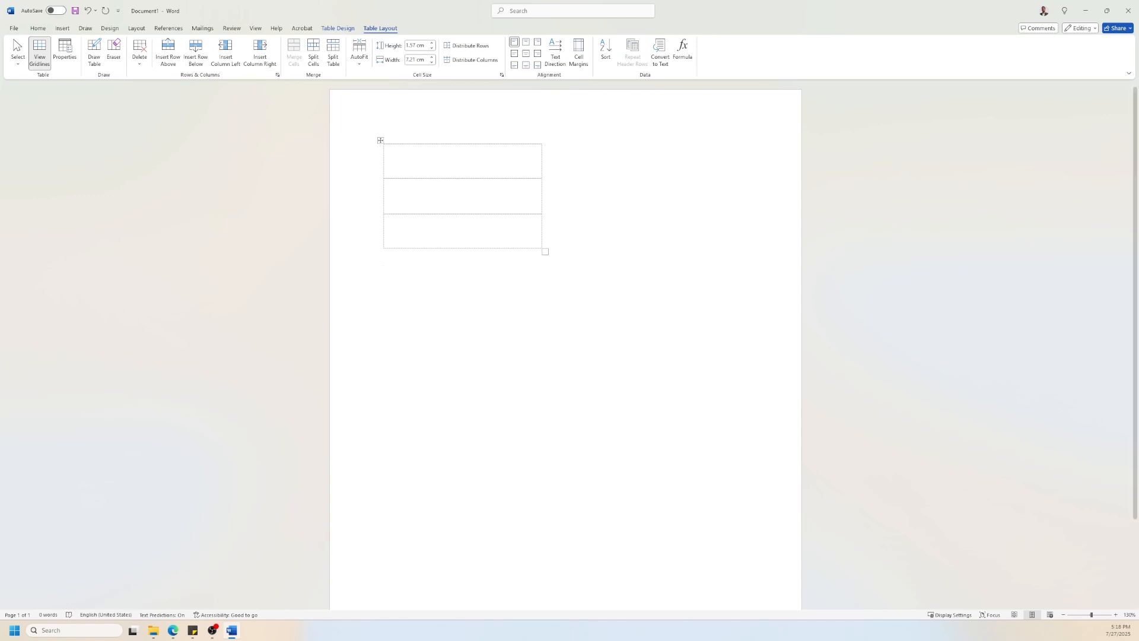
Fill the table's first row with the lines "[Your Full Name]", "[Your Job Title]" and "[Company Name]"
{"action": "left_click", "coordinate": [408, 154]}
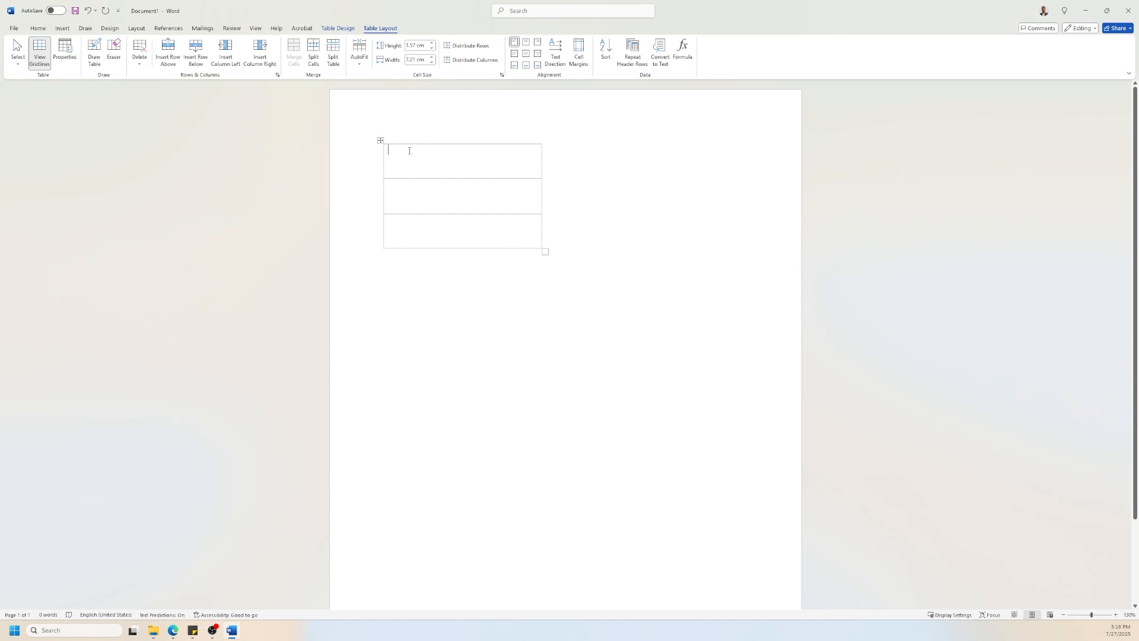
{"action": "type", "text": "[Your Full Name] [Your Job Title]"}
{"action": "key", "text": "alt+Tab"}
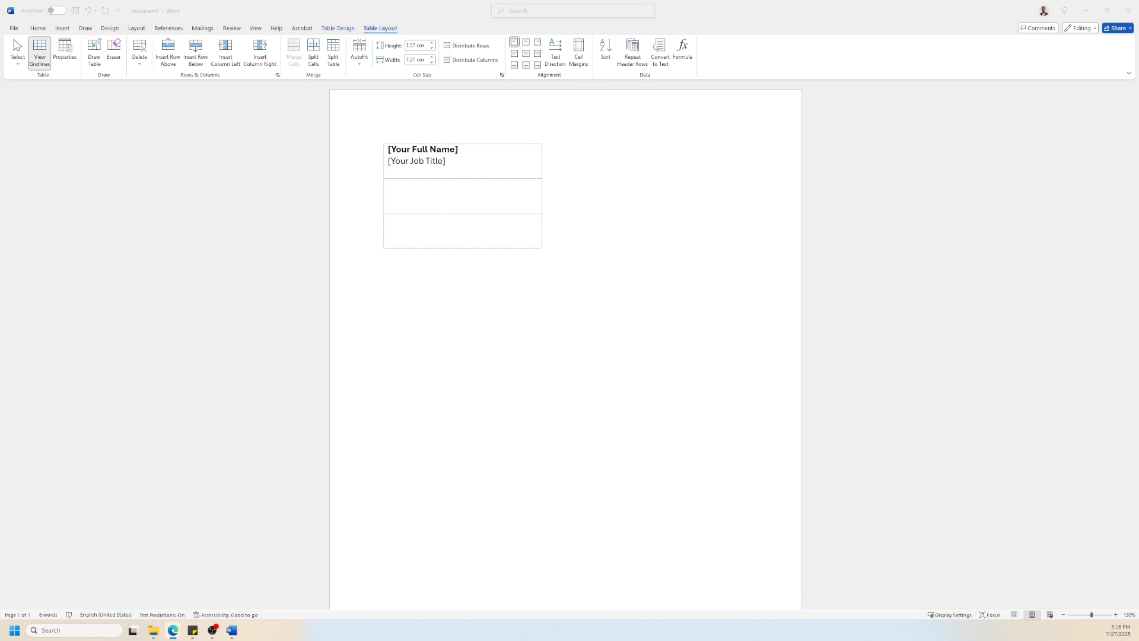
{"action": "left_click", "coordinate": [449, 162]}
{"action": "left_click_drag", "start_coordinate": [449, 162], "coordinate": [384, 145]}
{"action": "type", "text": "[Your Full Name] [Your Job Title] [Company Name]"}
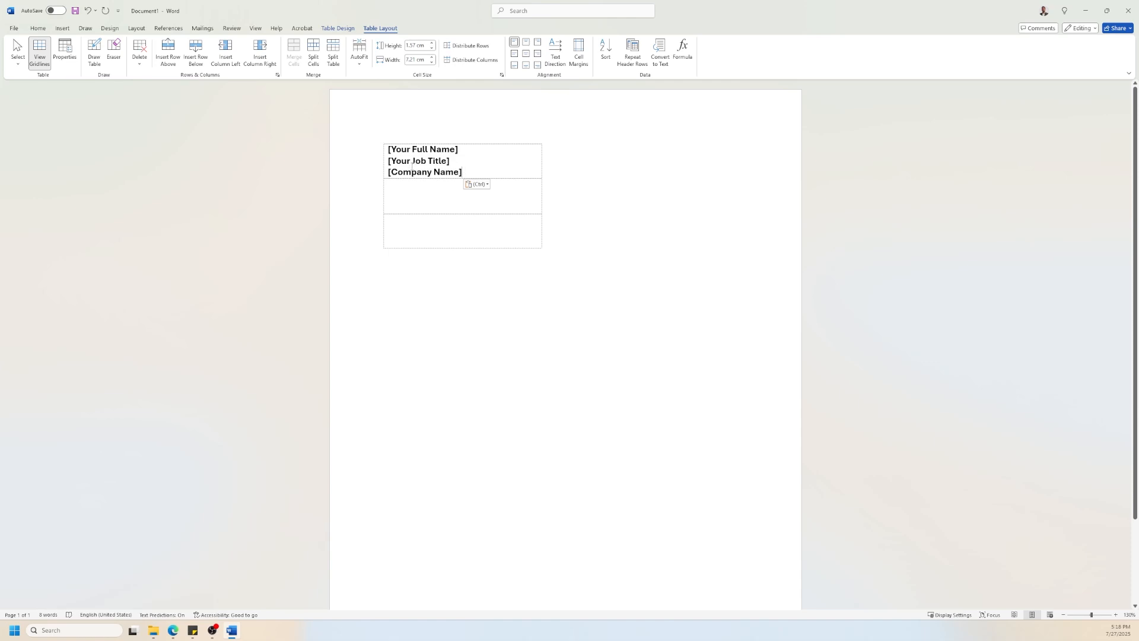
Remove the bold formatting from the name, job title and company lines in the first row
{"action": "left_click_drag", "start_coordinate": [463, 172], "coordinate": [386, 161]}
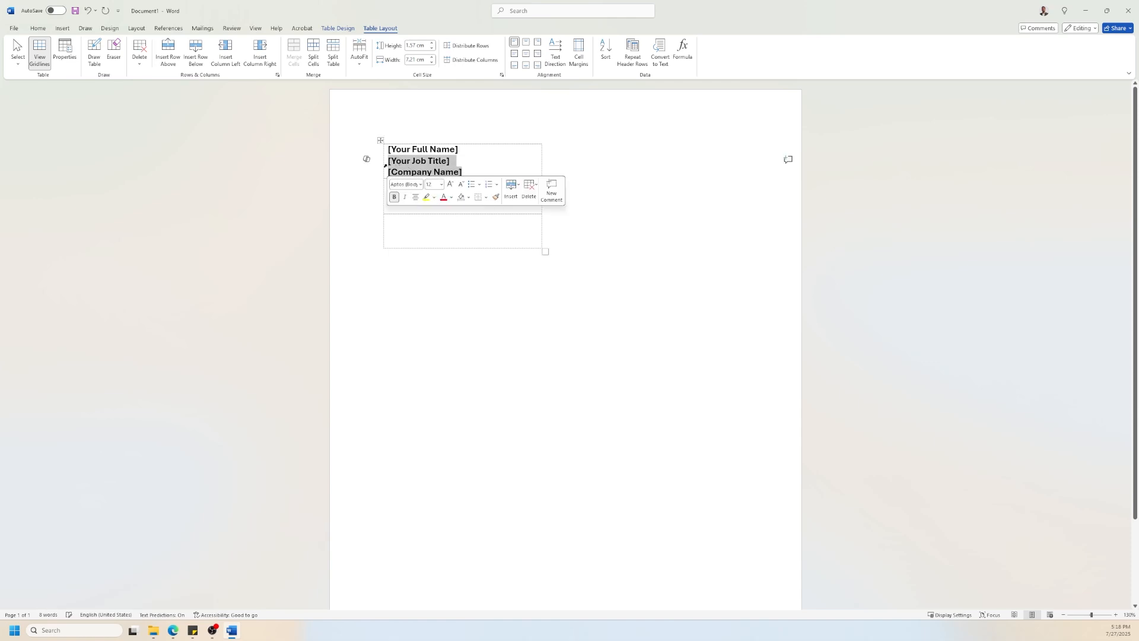
{"action": "left_click", "coordinate": [39, 28]}
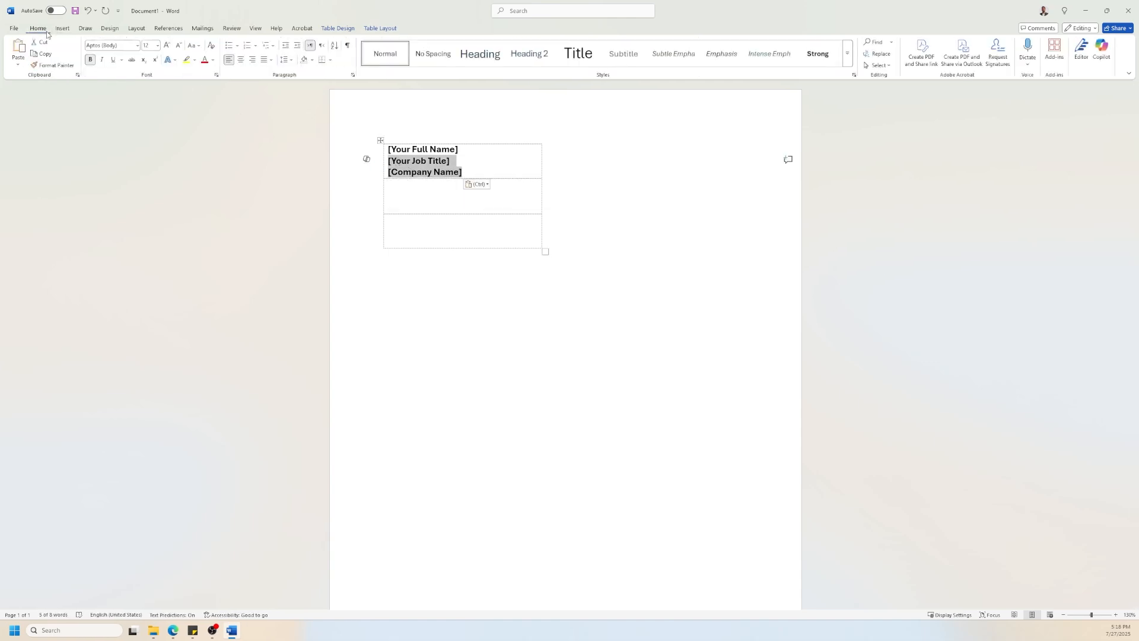
{"action": "left_click", "coordinate": [90, 60]}
{"action": "left_click", "coordinate": [427, 199]}
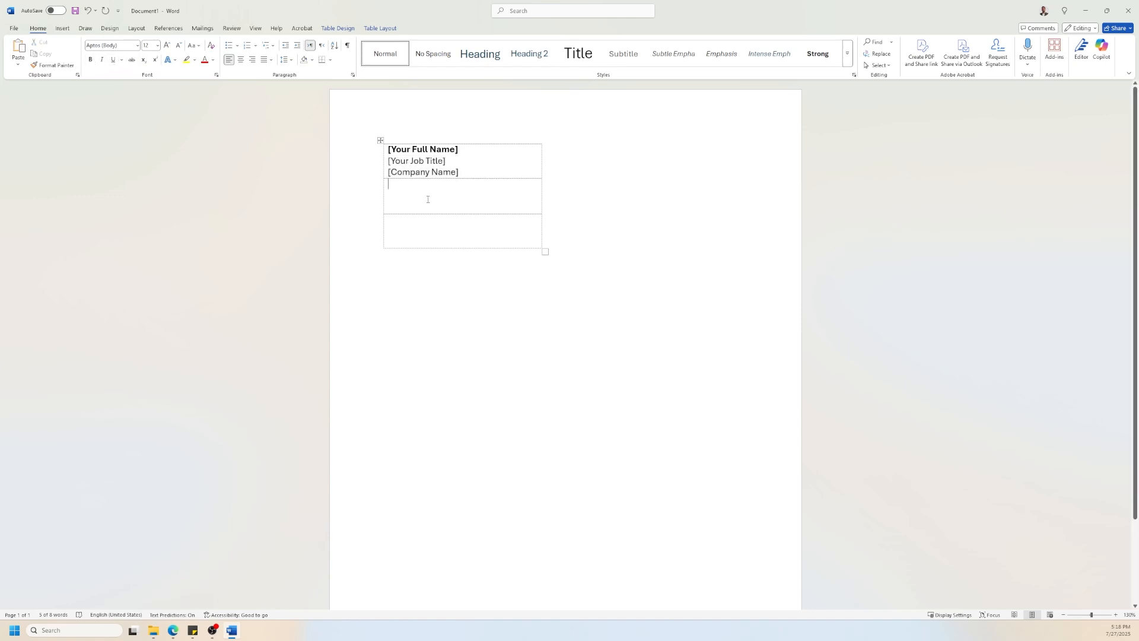
{"action": "left_click", "coordinate": [464, 149]}
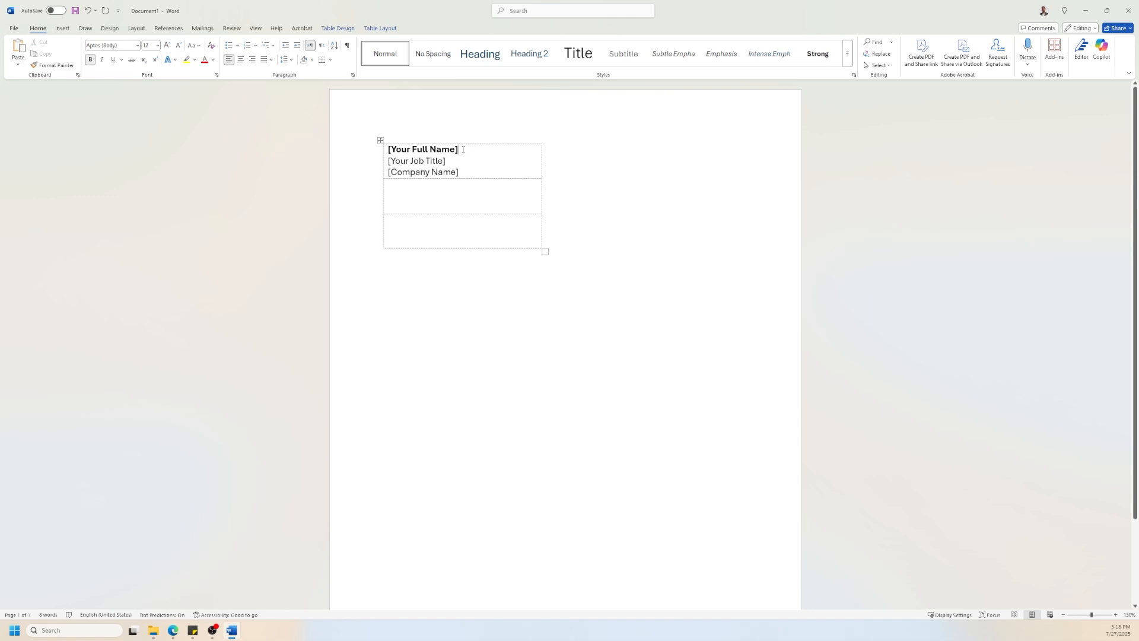
{"action": "left_click_drag", "start_coordinate": [463, 149], "coordinate": [388, 149]}
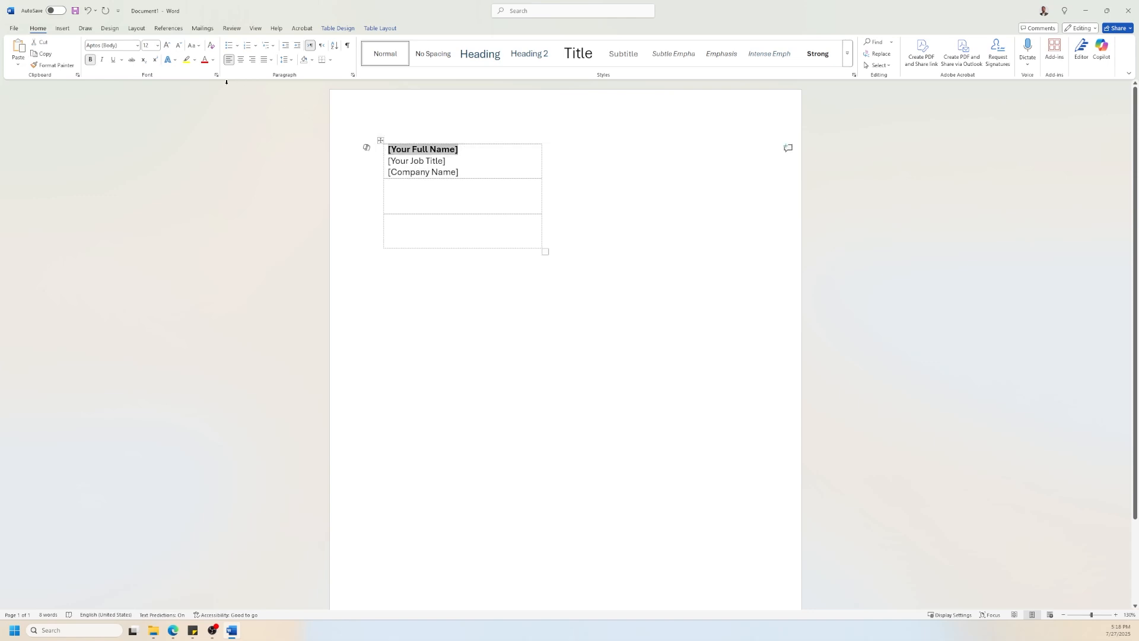
{"action": "left_click", "coordinate": [90, 60]}
{"action": "left_click", "coordinate": [471, 207]}
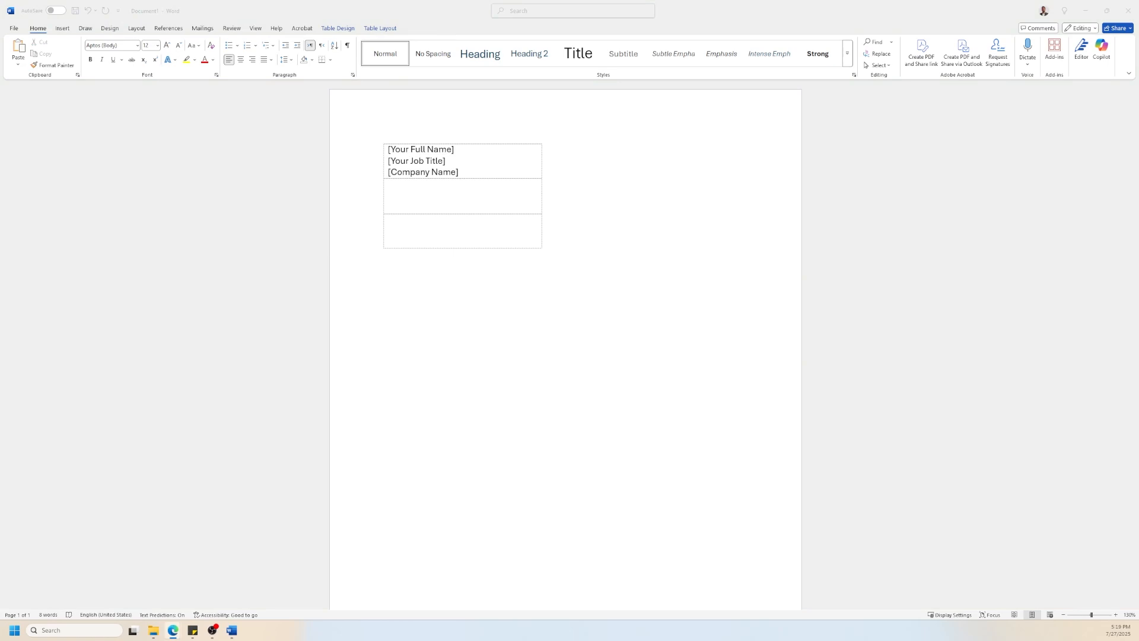
Enter "📞 [Phone Number] | ✉ [Email Address]" in the table's second row
{"action": "left_click", "coordinate": [418, 198]}
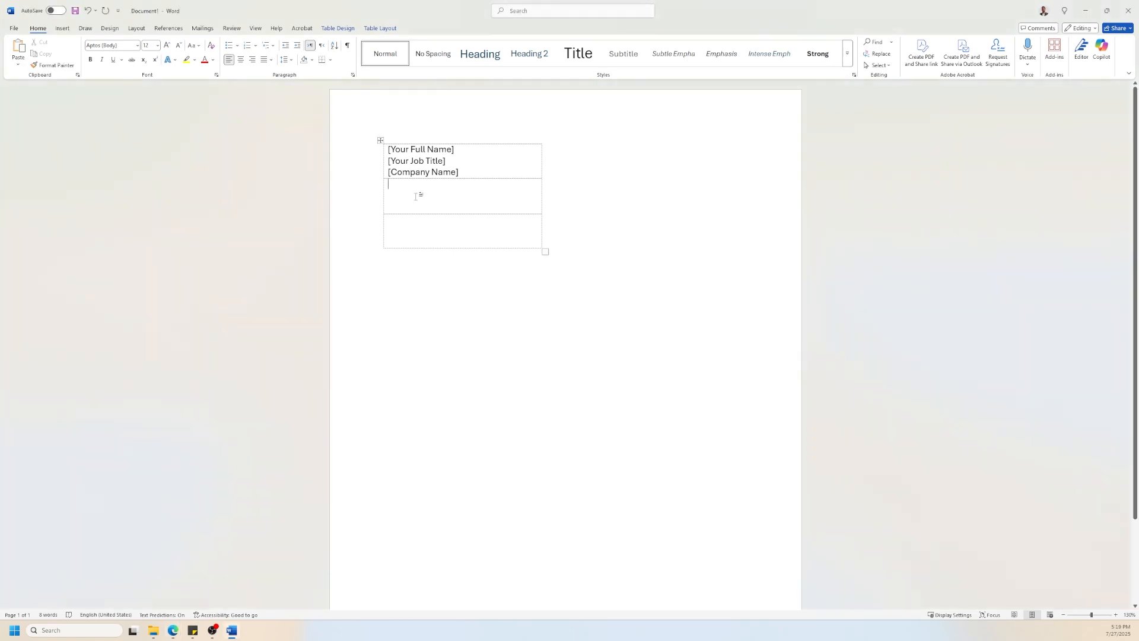
{"action": "type", "text": "📞 [Phone Number] | ✉ [Email Address]"}
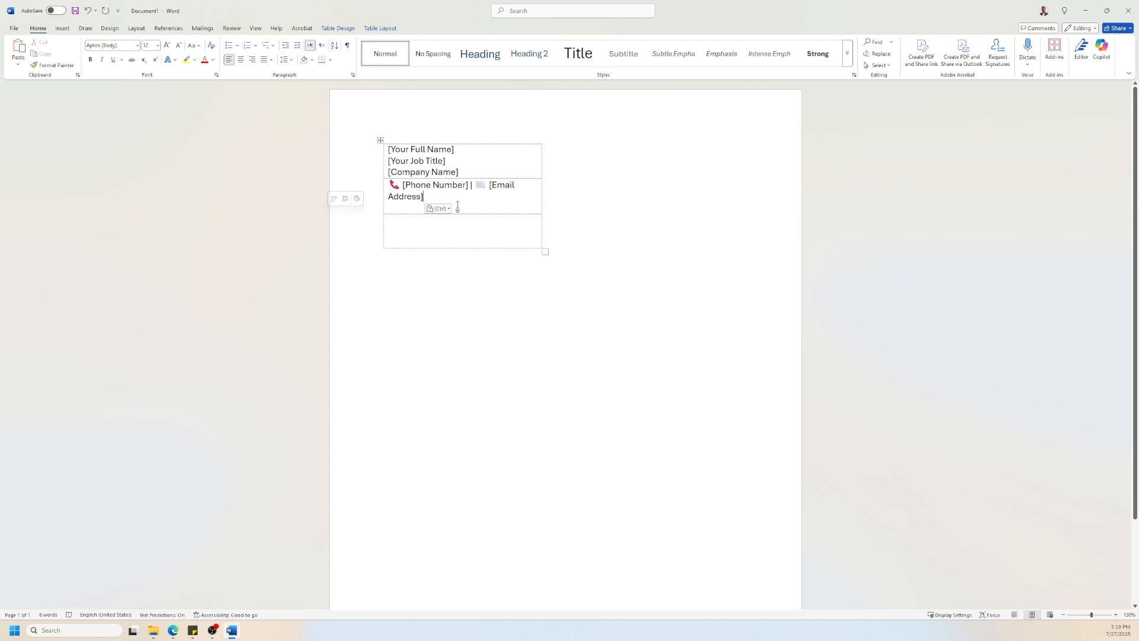
{"action": "left_click", "coordinate": [487, 185]}
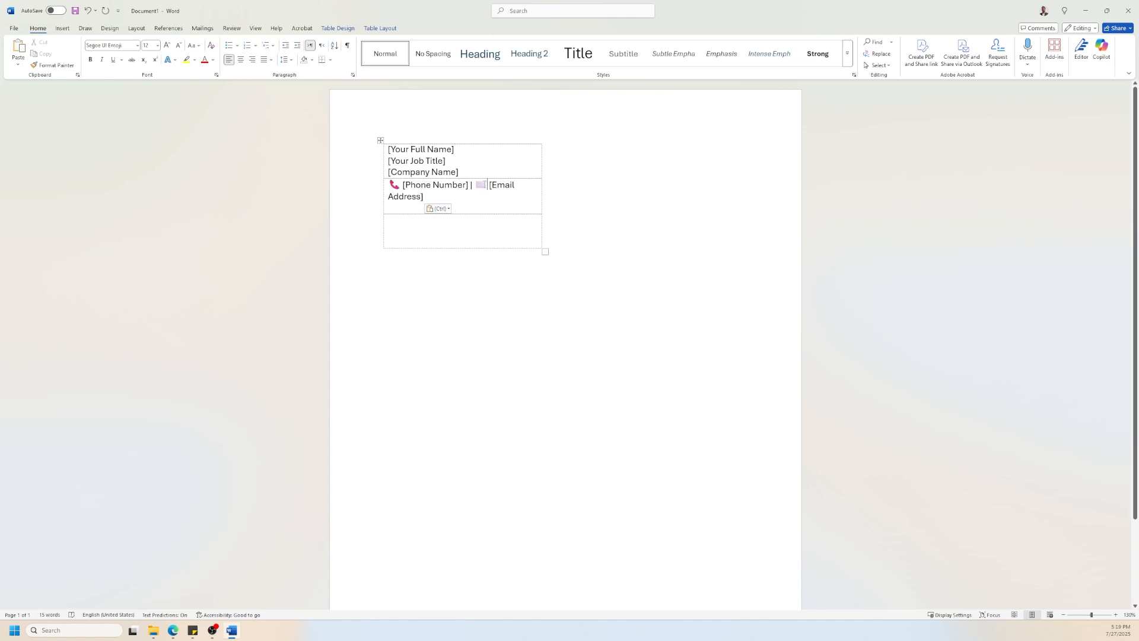
{"action": "left_click_drag", "start_coordinate": [486, 185], "coordinate": [478, 189]}
{"action": "left_click", "coordinate": [437, 197]}
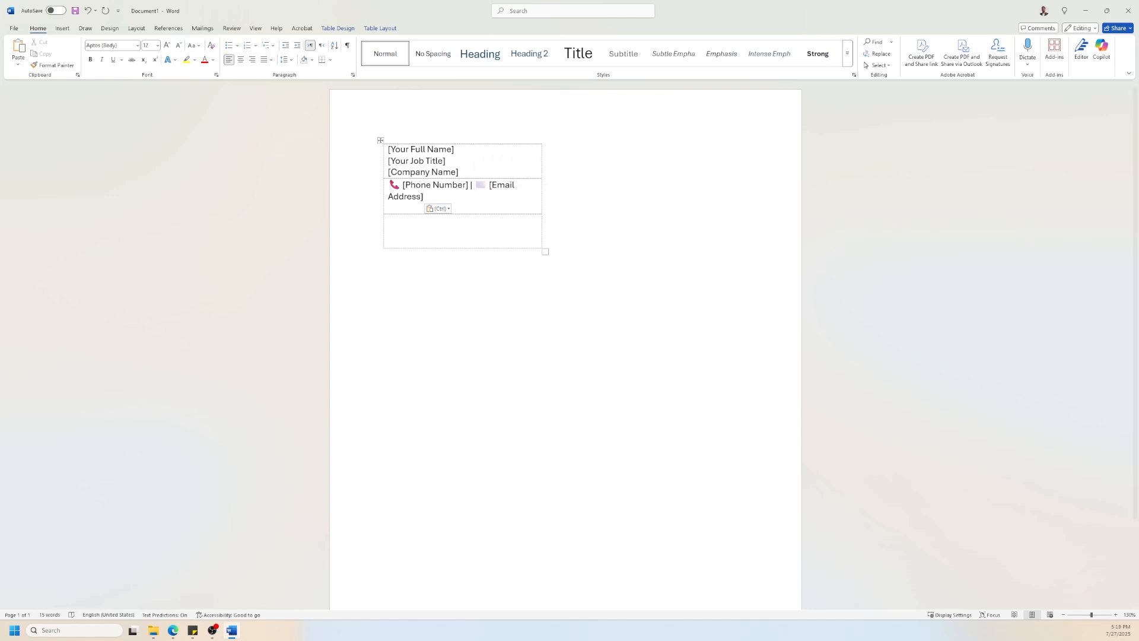
Enter "🌐 [Website URL] | 🔗 [LinkedIn Profile]" in the table's third row
{"action": "key", "text": "alt+Tab"}
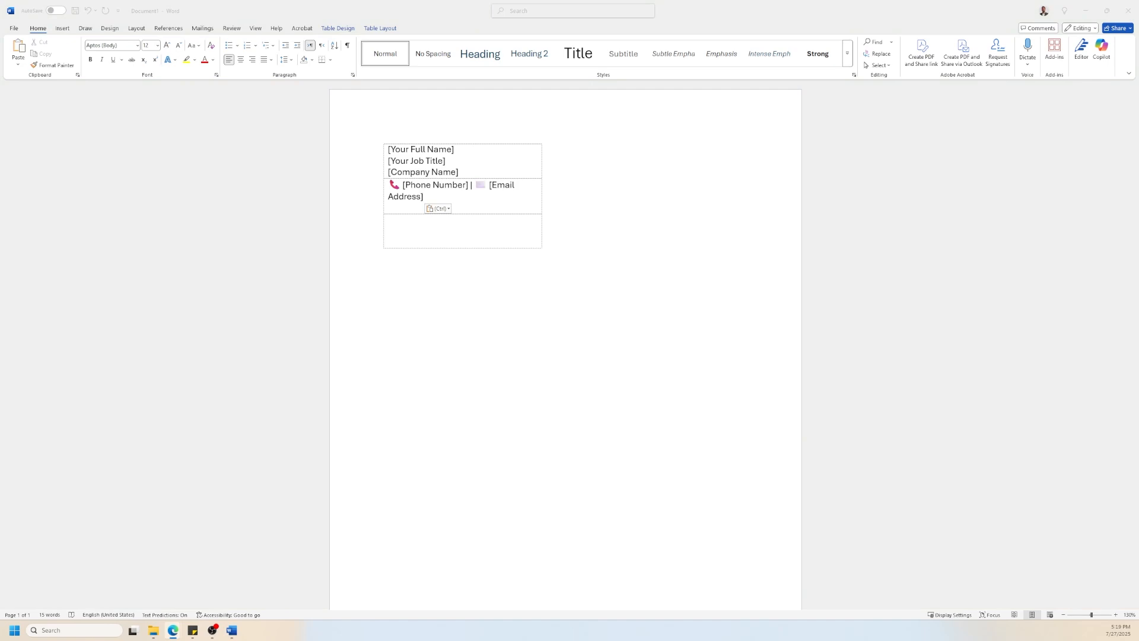
{"action": "key", "text": "alt+Tab"}
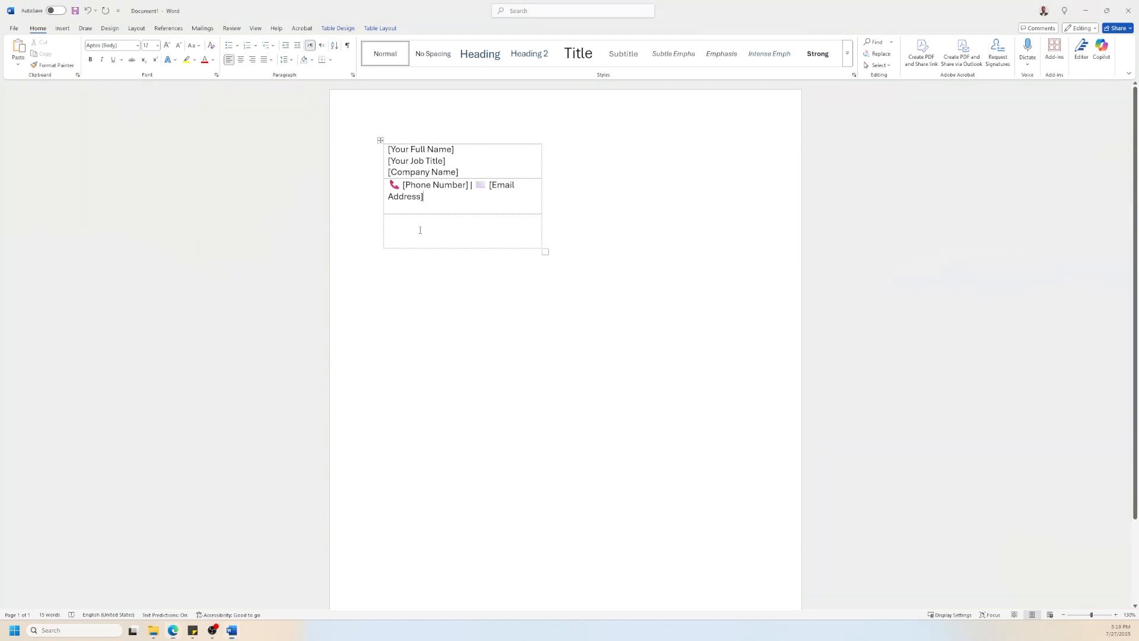
{"action": "left_click", "coordinate": [416, 228]}
{"action": "type", "text": "🌐 [Website URL] | 🔗 [LinkedIn Profile]"}
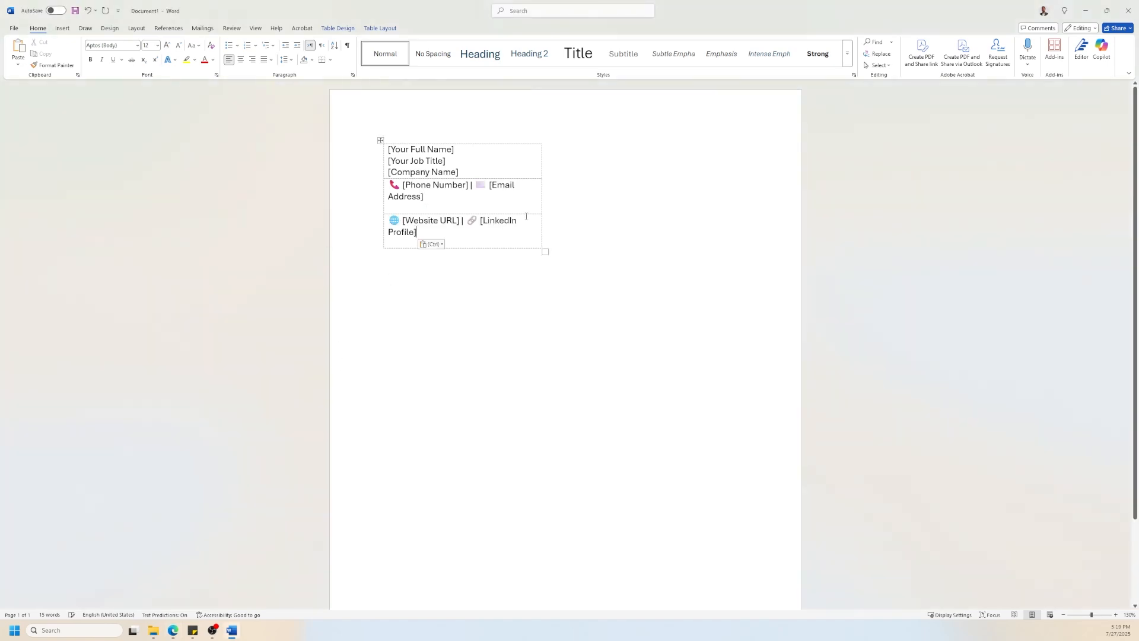
Widen the table so that the contact details and the web links each fit on a single line
{"action": "left_click_drag", "start_coordinate": [542, 246], "coordinate": [572, 242]}
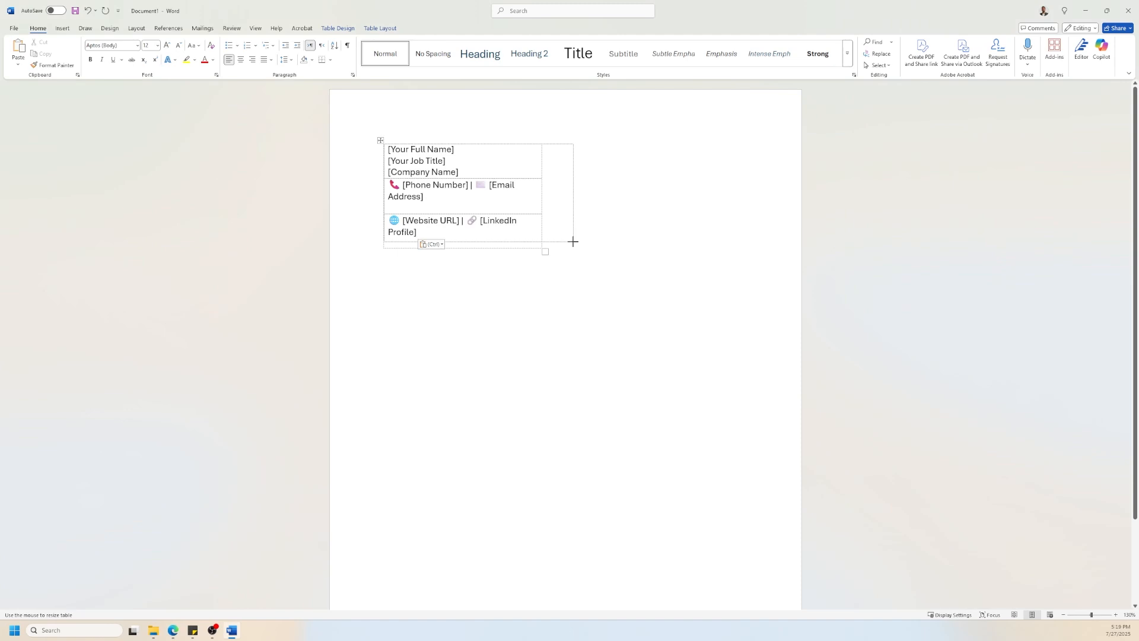
{"action": "left_click", "coordinate": [497, 266]}
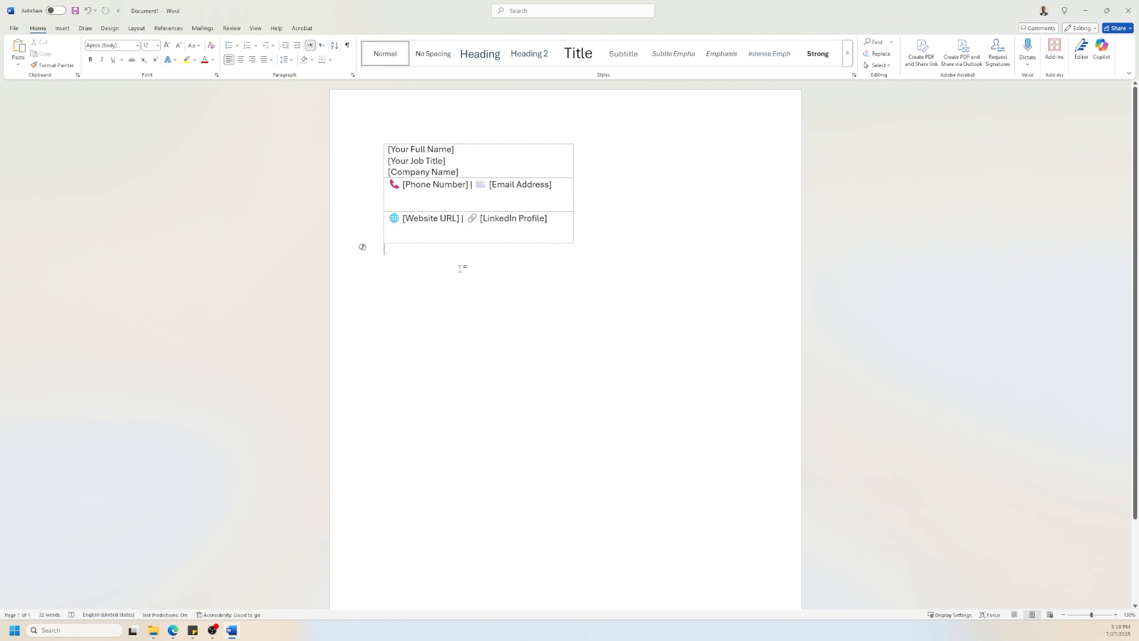
{"action": "left_click", "coordinate": [415, 201]}
Switch to the Gmail inbox in the browser and open the Signature section of the full general settings
{"action": "mouse_move", "coordinate": [173, 630]}
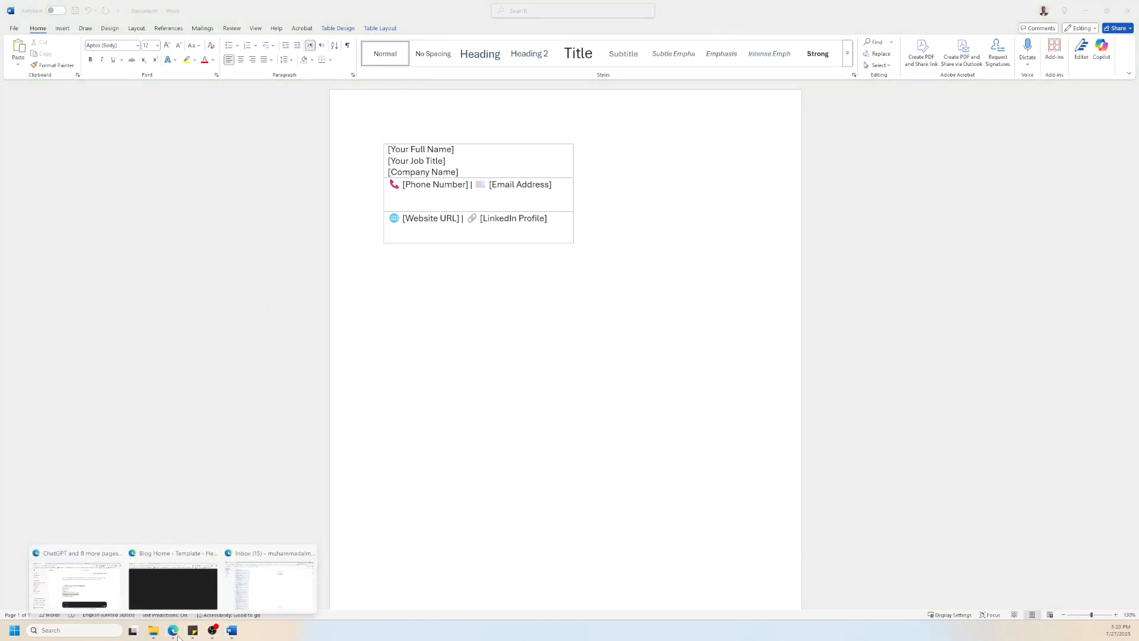
{"action": "left_click", "coordinate": [270, 604]}
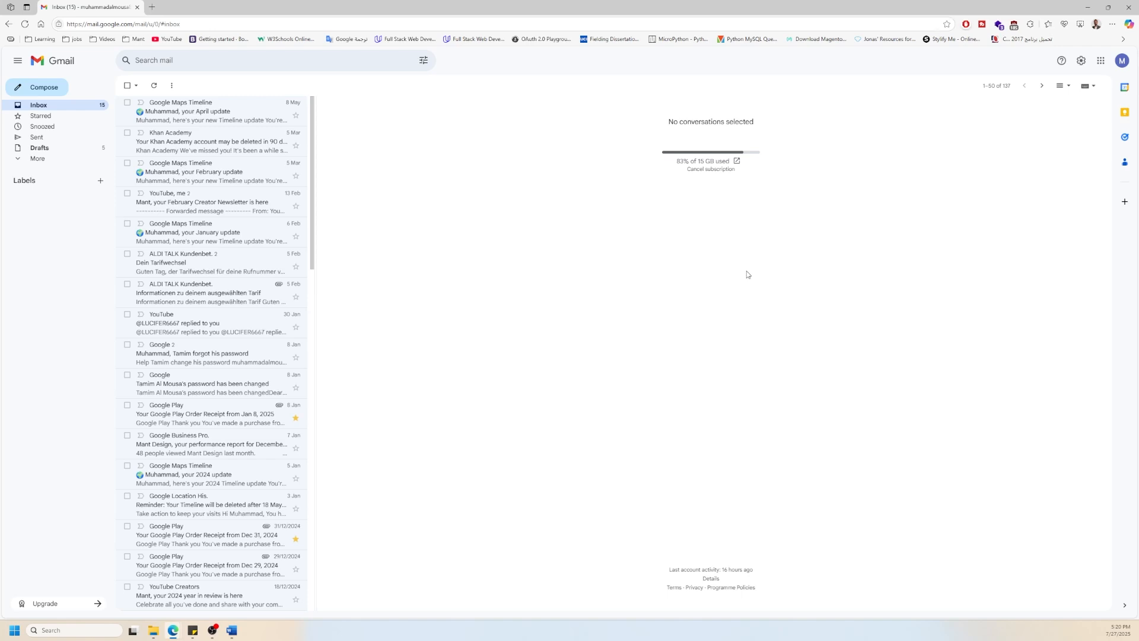
{"action": "left_click", "coordinate": [1080, 61]}
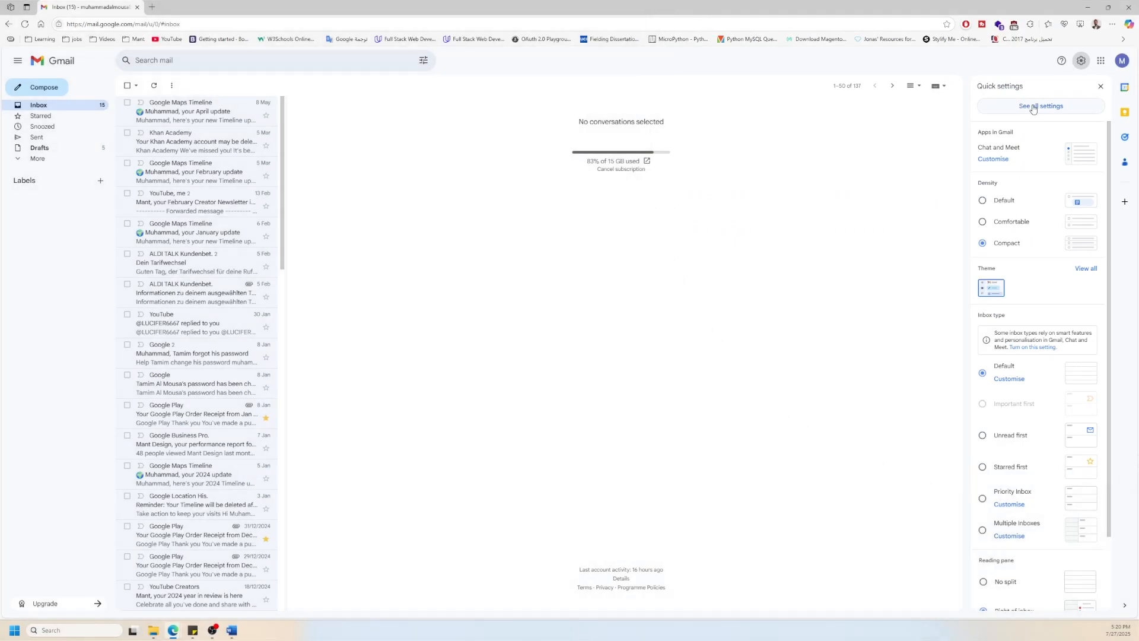
{"action": "left_click", "coordinate": [1033, 107]}
{"action": "scroll", "coordinate": [547, 254], "scroll_direction": "down", "scroll_amount": 8}
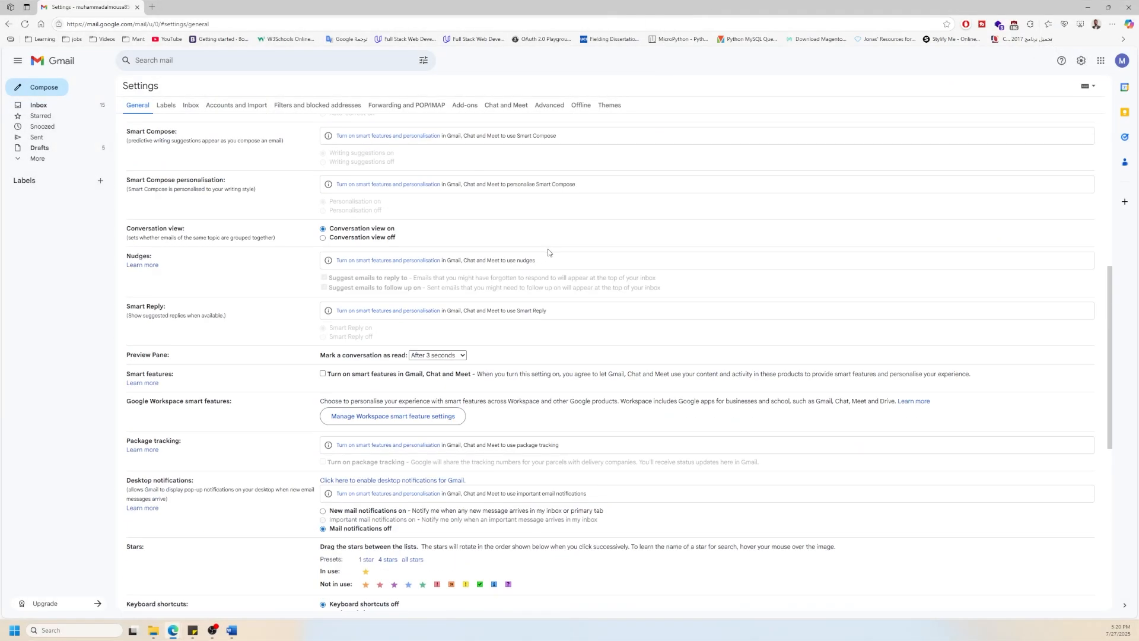
{"action": "scroll", "coordinate": [547, 252], "scroll_direction": "down", "scroll_amount": 3}
{"action": "scroll", "coordinate": [547, 254], "scroll_direction": "down", "scroll_amount": 3}
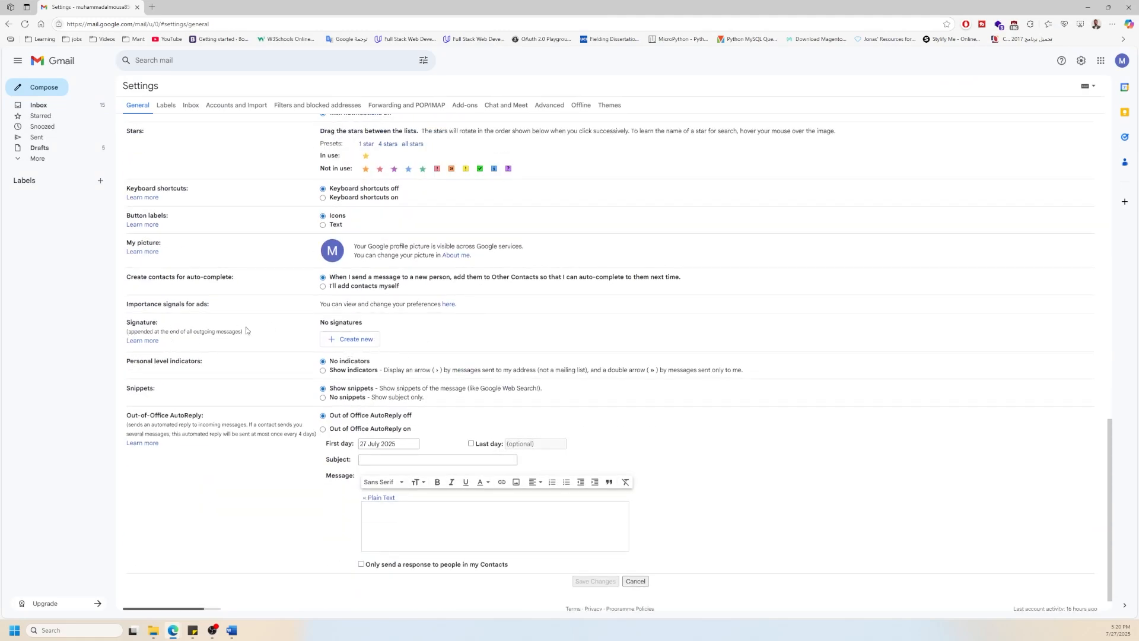
Create a new Gmail signature named "test"
{"action": "left_click", "coordinate": [345, 340]}
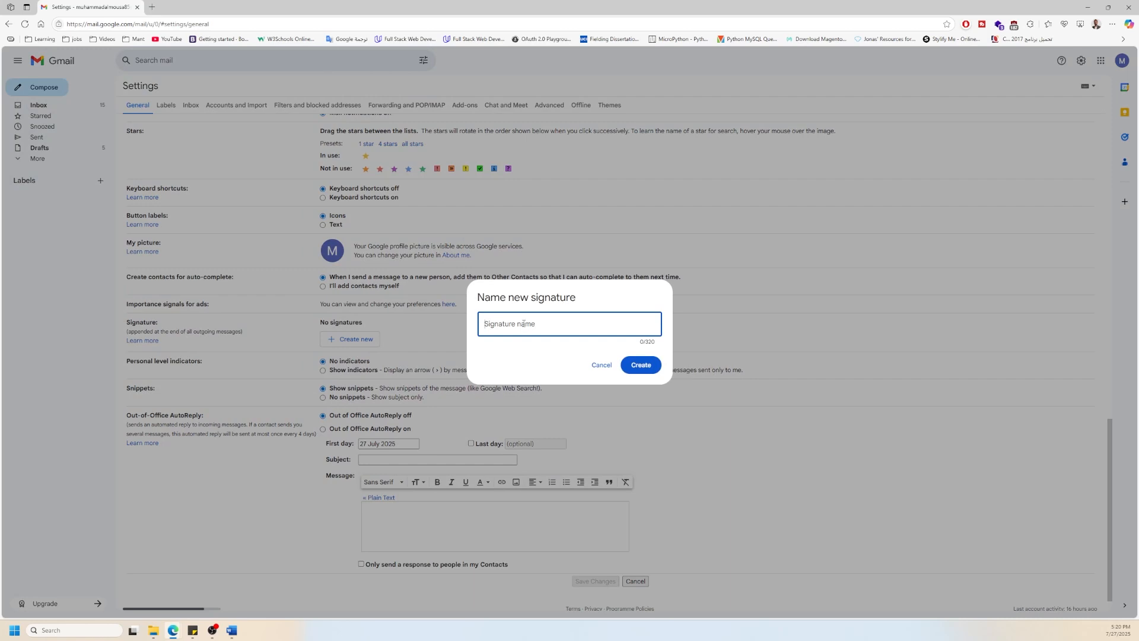
{"action": "type", "text": "test"}
{"action": "left_click", "coordinate": [648, 371]}
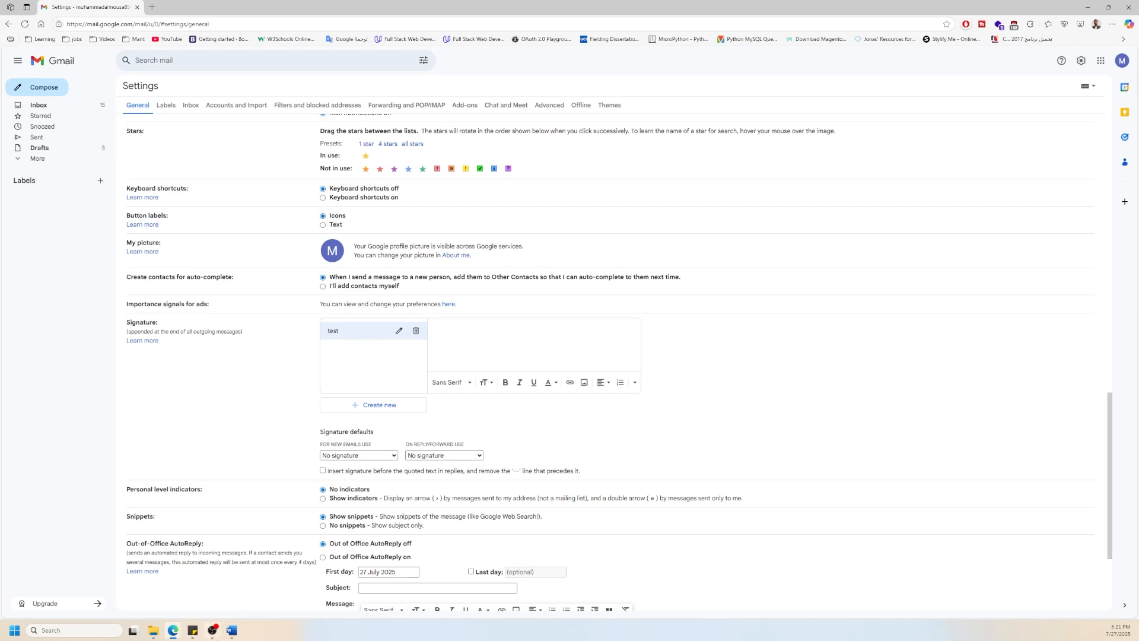
Switch to the Word document and copy the entire signature table
{"action": "left_click", "coordinate": [229, 636]}
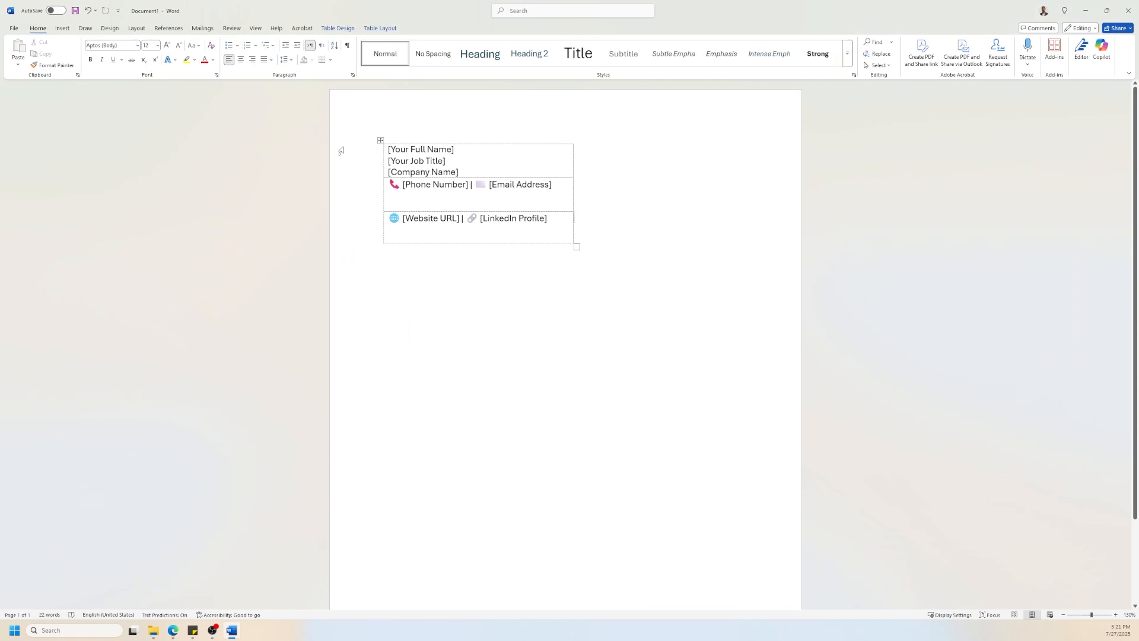
{"action": "left_click", "coordinate": [381, 141]}
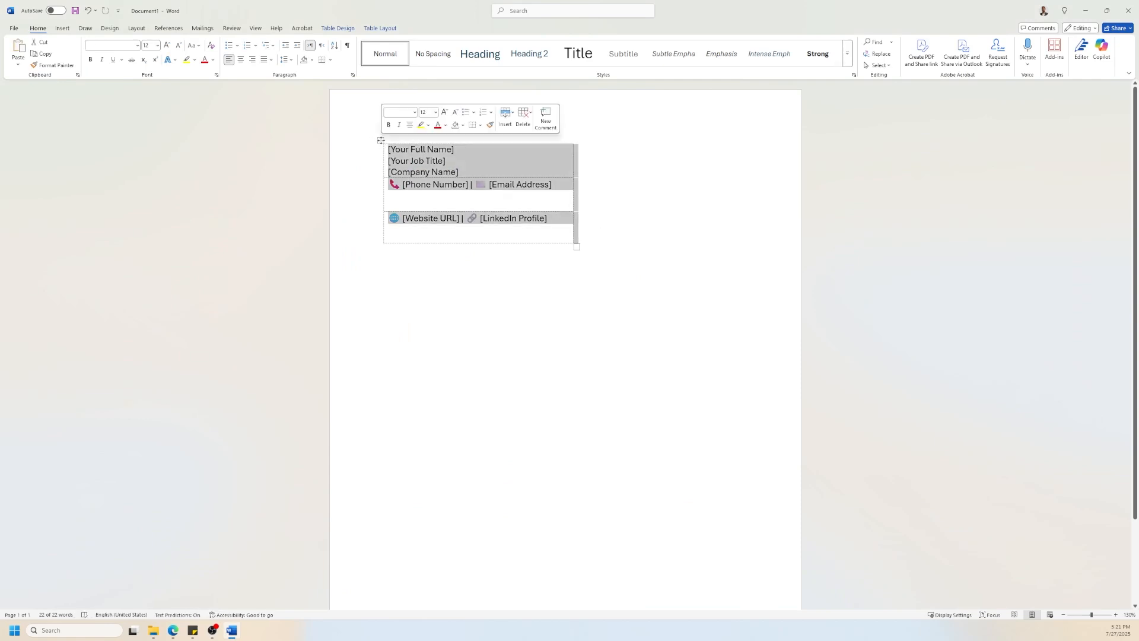
{"action": "left_click", "coordinate": [628, 265]}
{"action": "left_click_drag", "start_coordinate": [628, 265], "coordinate": [375, 115]}
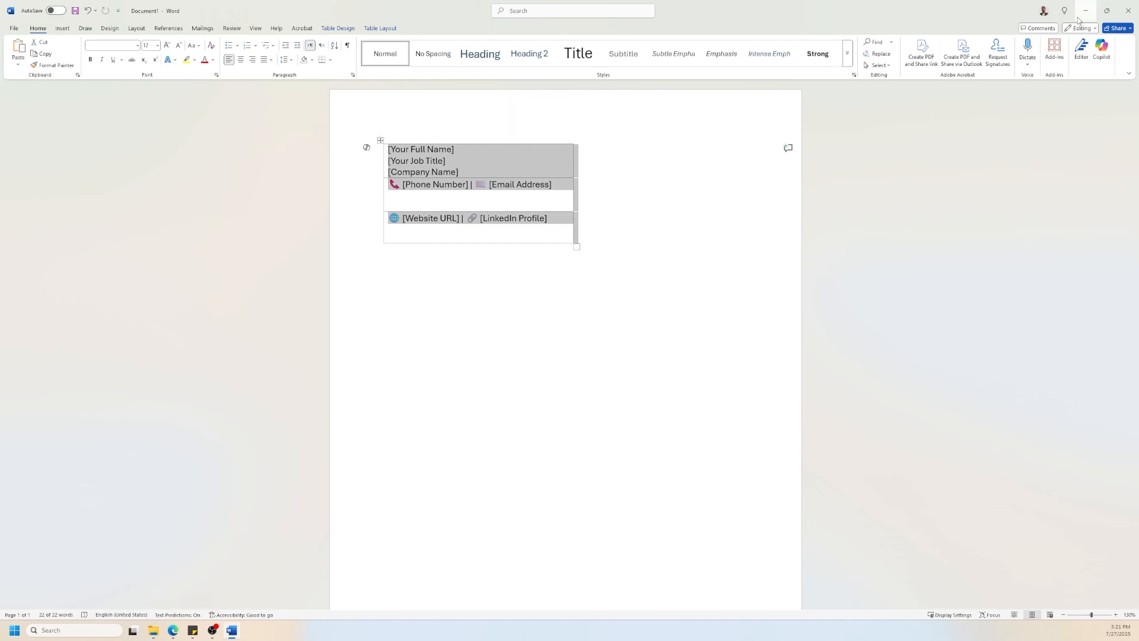
{"action": "right_click", "coordinate": [538, 168]}
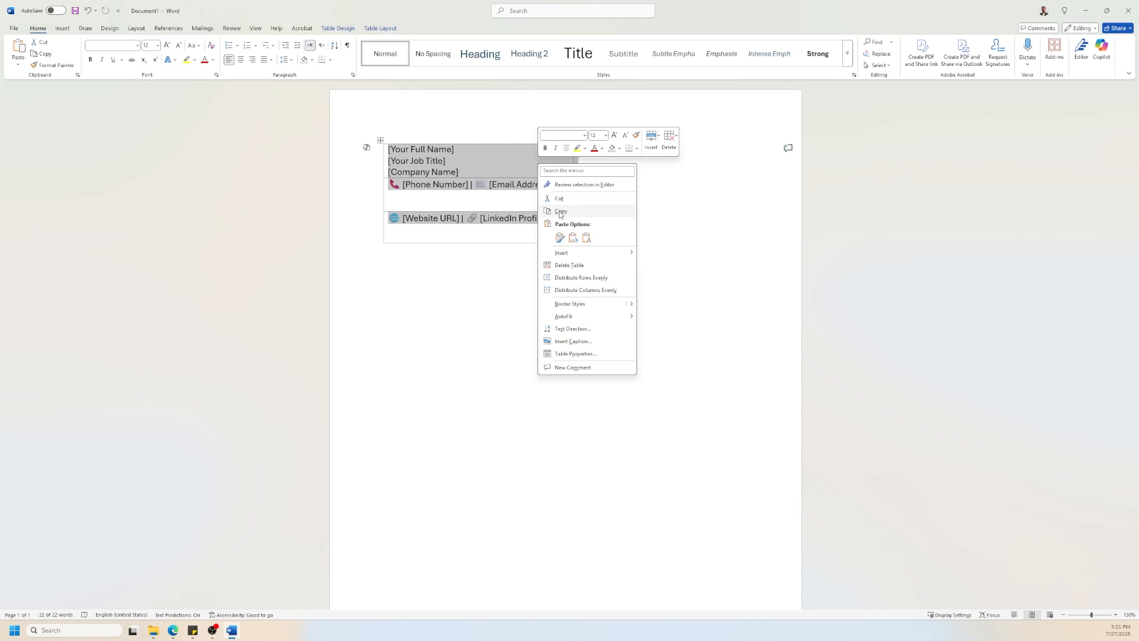
{"action": "left_click", "coordinate": [560, 212]}
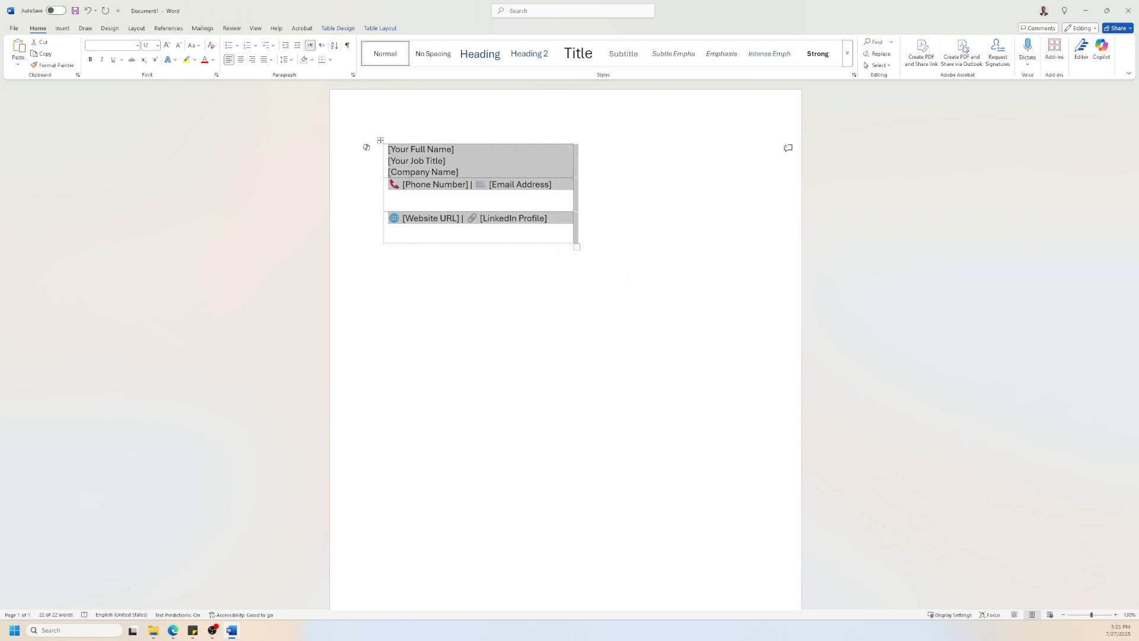
Return to the Gmail settings and paste the copied table into the content of the "test" signature
{"action": "left_click", "coordinate": [1086, 11]}
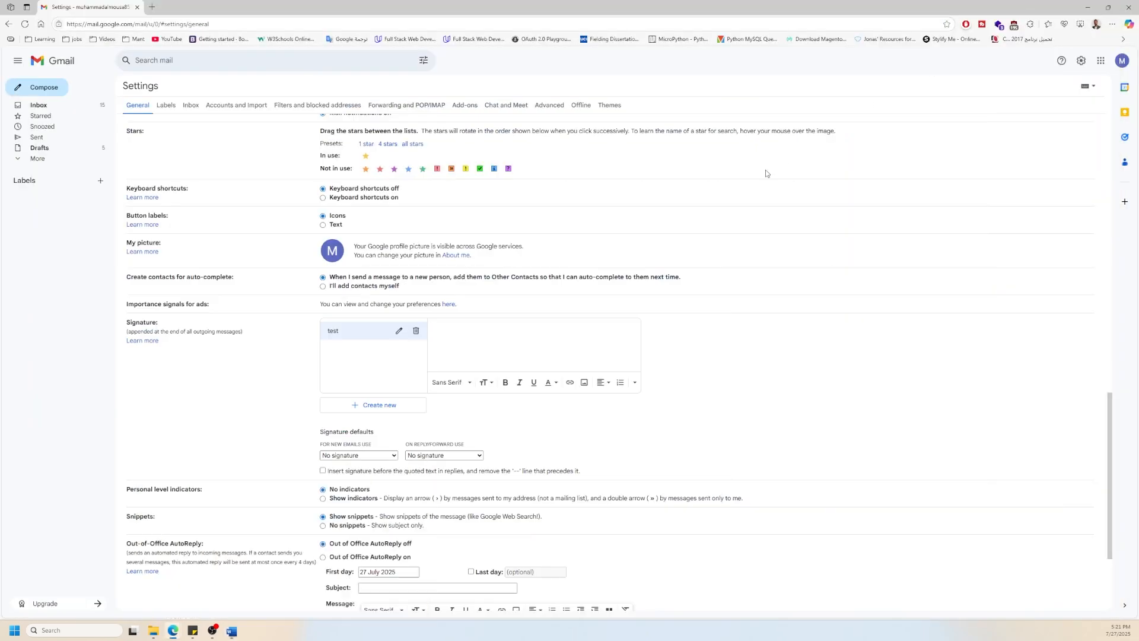
{"action": "left_click", "coordinate": [478, 327]}
{"action": "key", "text": "ctrl+v"}
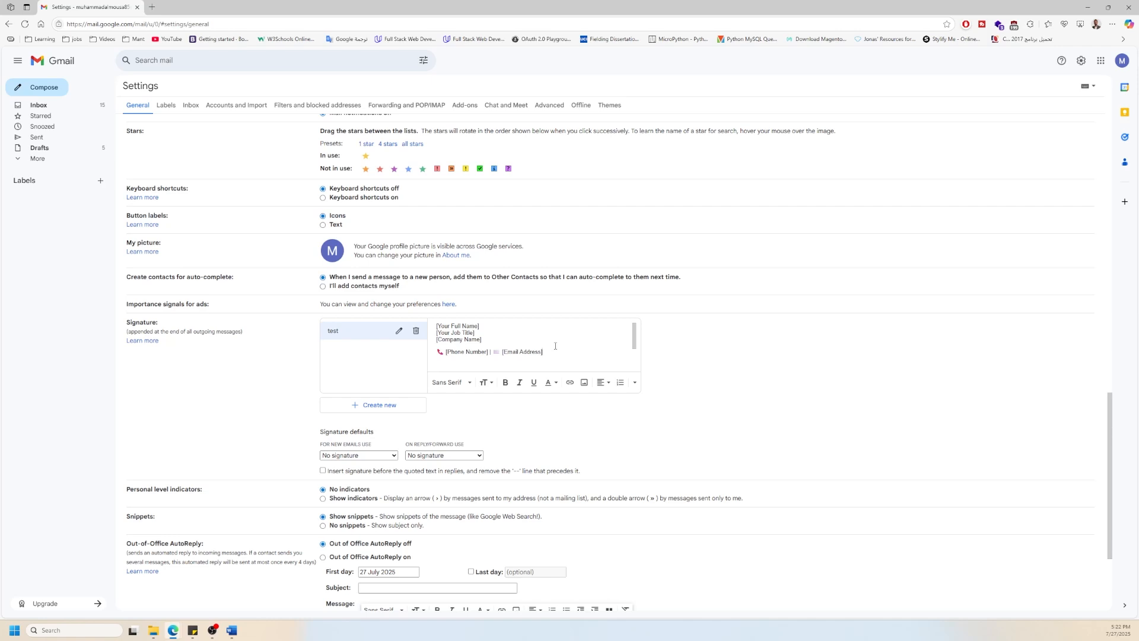
Set "test" as the default signature for new emails
{"action": "scroll", "coordinate": [556, 400], "scroll_direction": "down", "scroll_amount": 2}
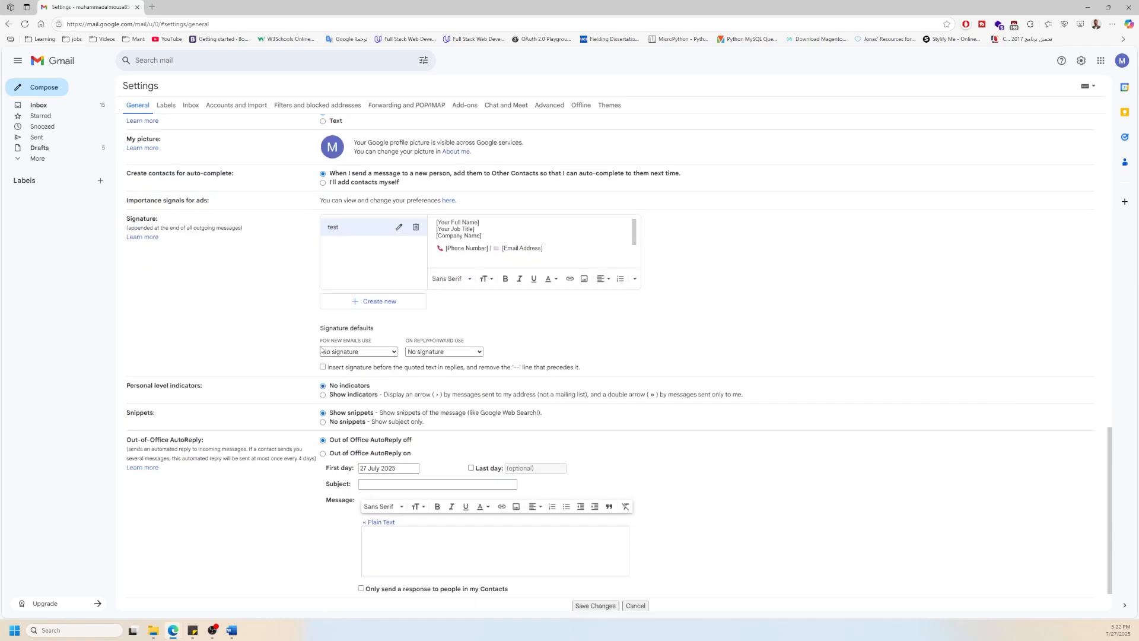
{"action": "left_click", "coordinate": [393, 352]}
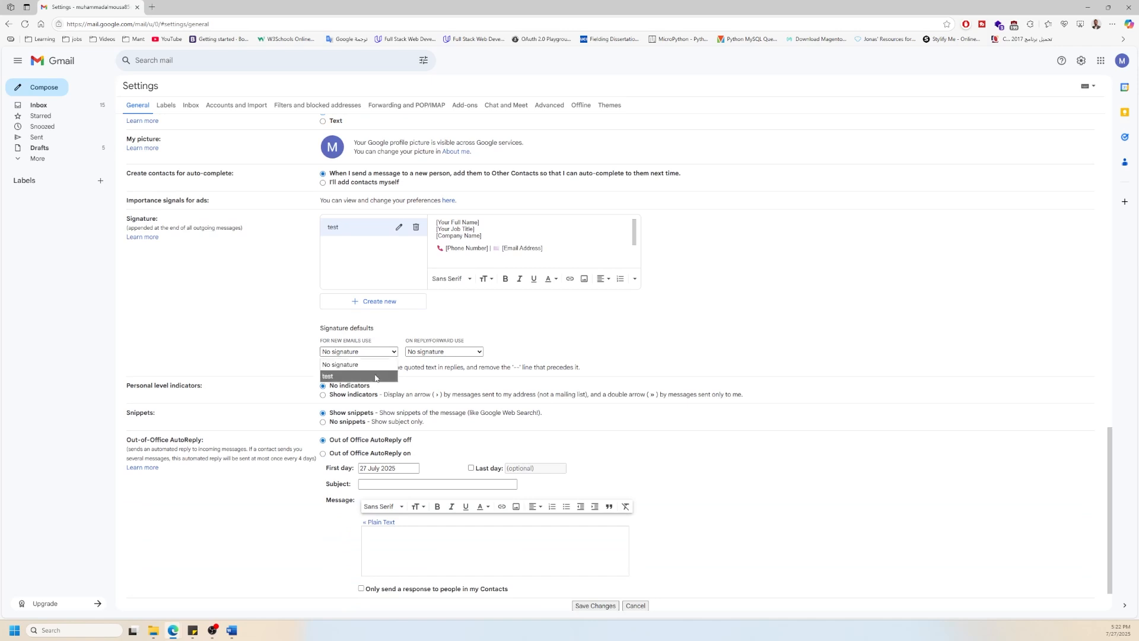
{"action": "left_click", "coordinate": [378, 376]}
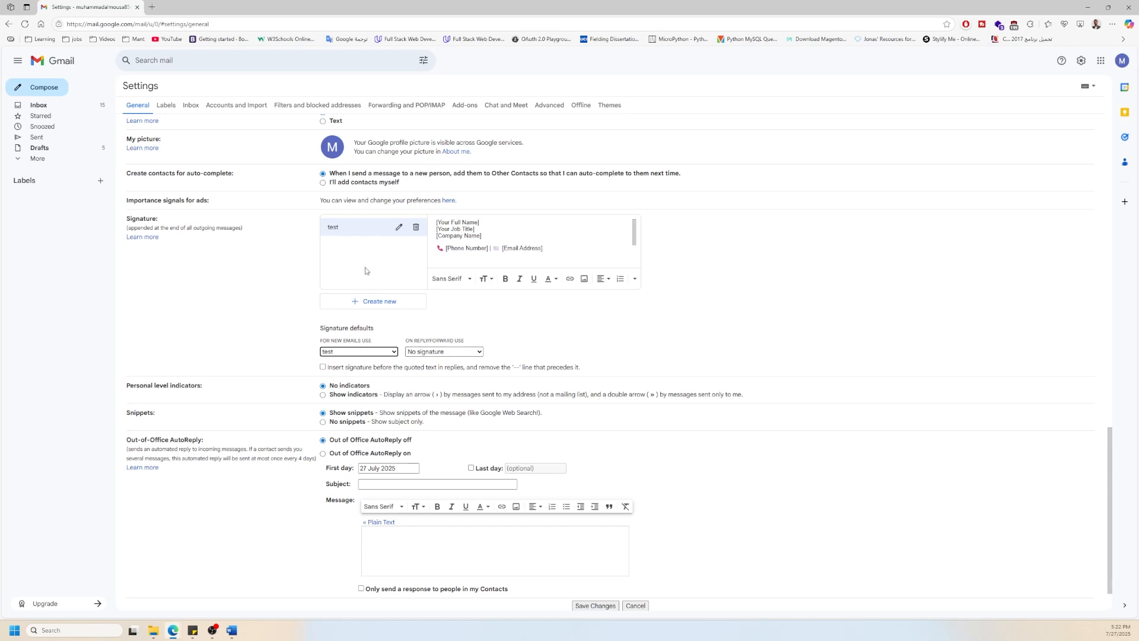
Create a second, empty signature named "test 2"
{"action": "left_click", "coordinate": [371, 303]}
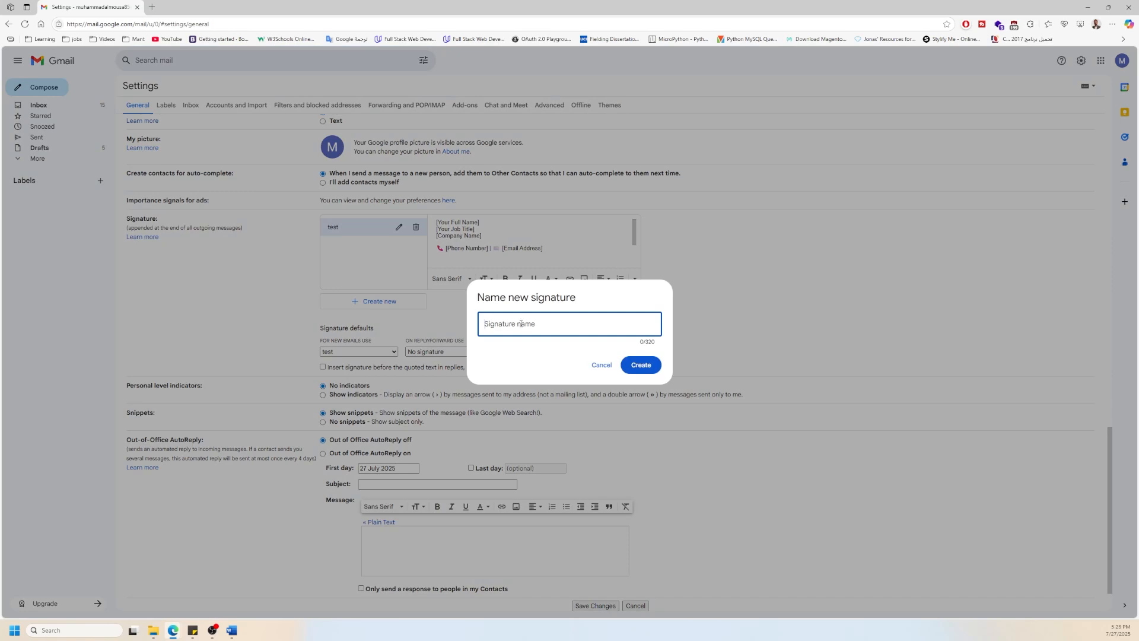
{"action": "left_click", "coordinate": [521, 323]}
{"action": "type", "text": "test 2"}
{"action": "left_click", "coordinate": [630, 365]}
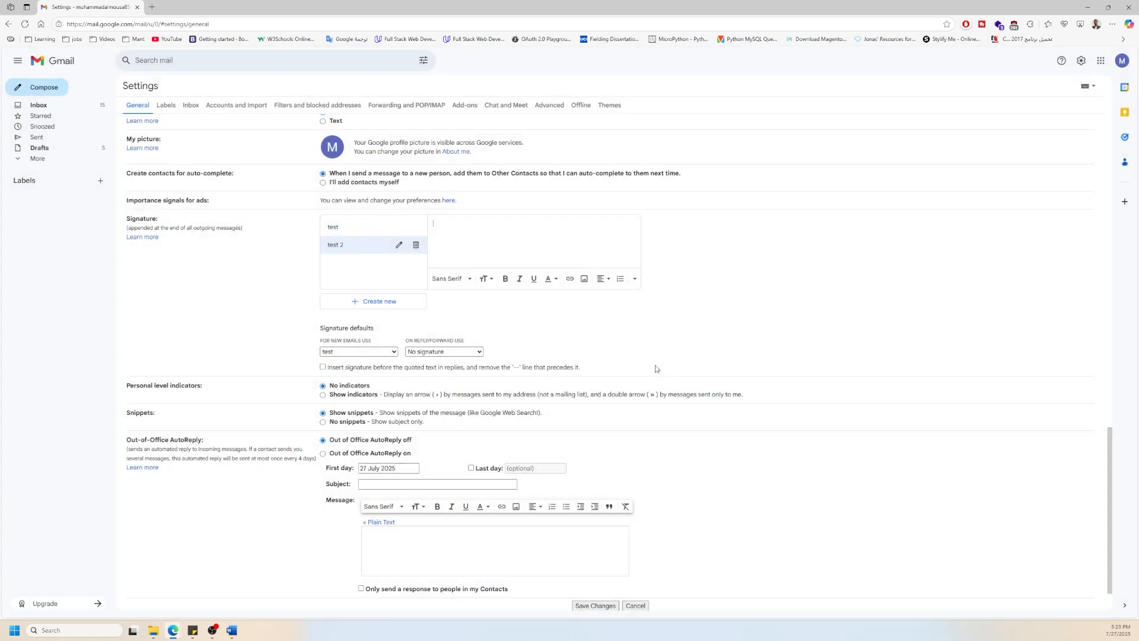
Set "test 2" as the default signature for replies and forwards
{"action": "left_click", "coordinate": [439, 353]}
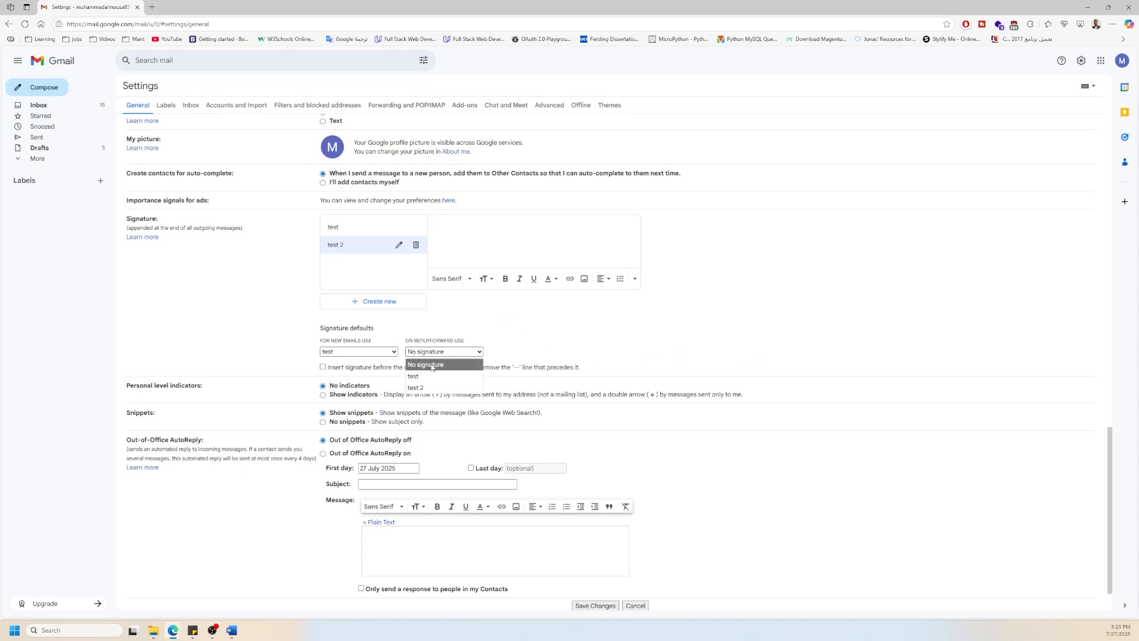
{"action": "left_click", "coordinate": [424, 389]}
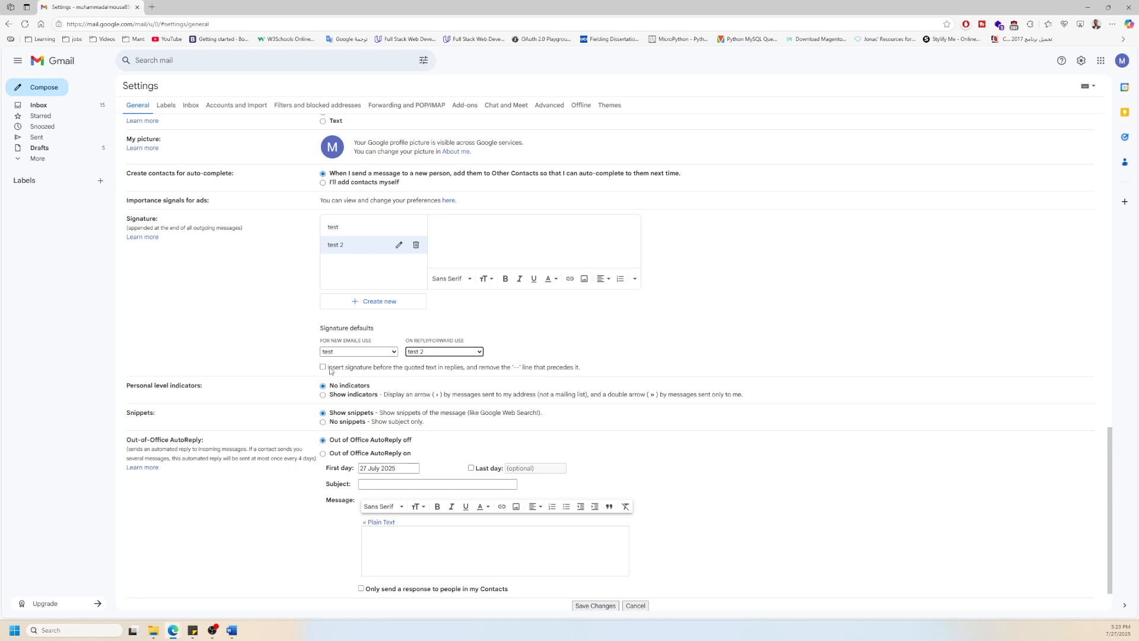
{"action": "scroll", "coordinate": [330, 371], "scroll_direction": "down", "scroll_amount": 1}
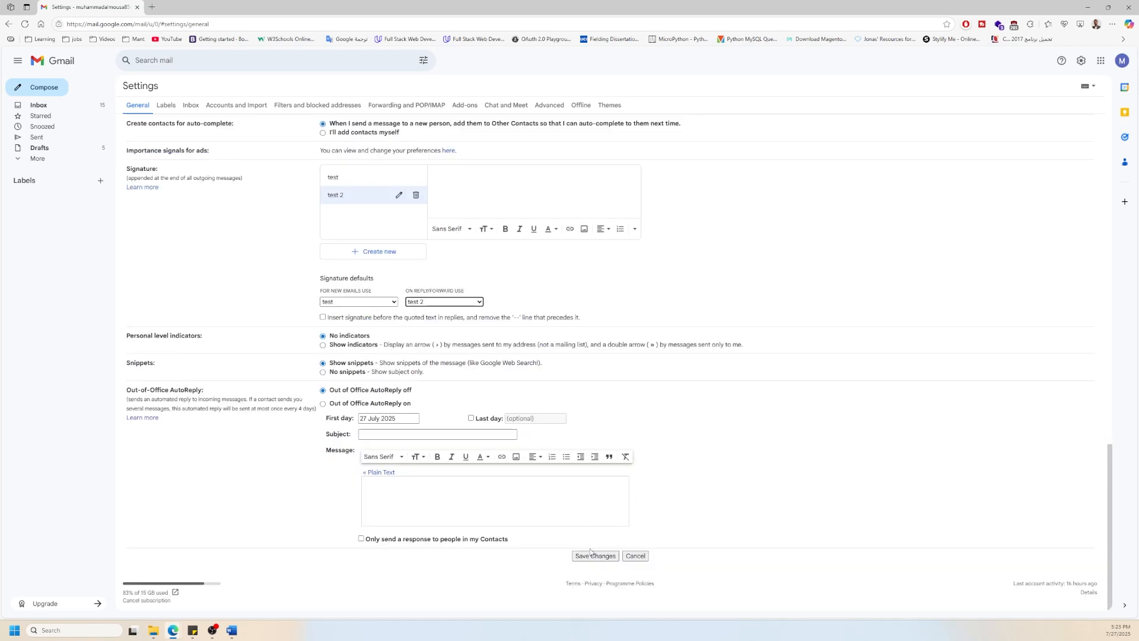